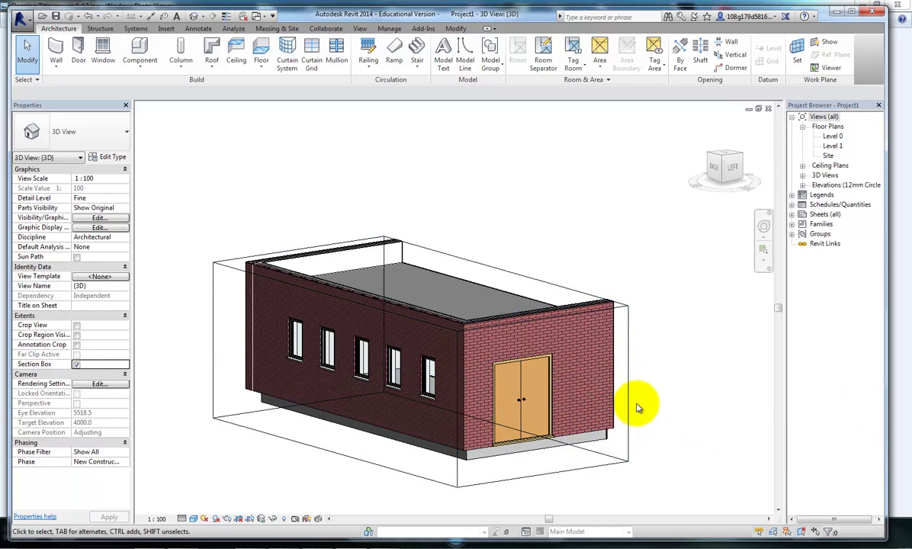
Step: Orbit the 3D view to look into the cut-open brick building's empty interior
shift+middle_drag(646, 399, 444, 407)
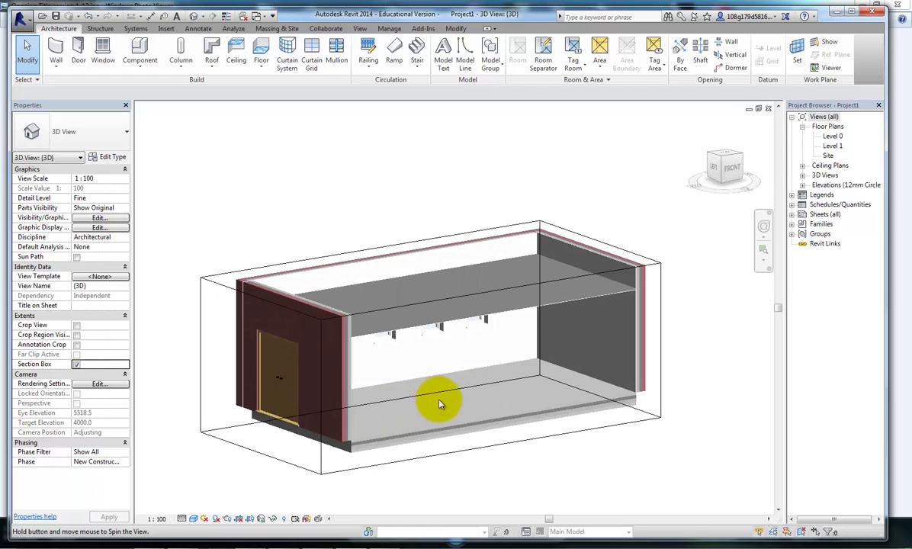
shift+middle_drag(553, 505, 530, 419)
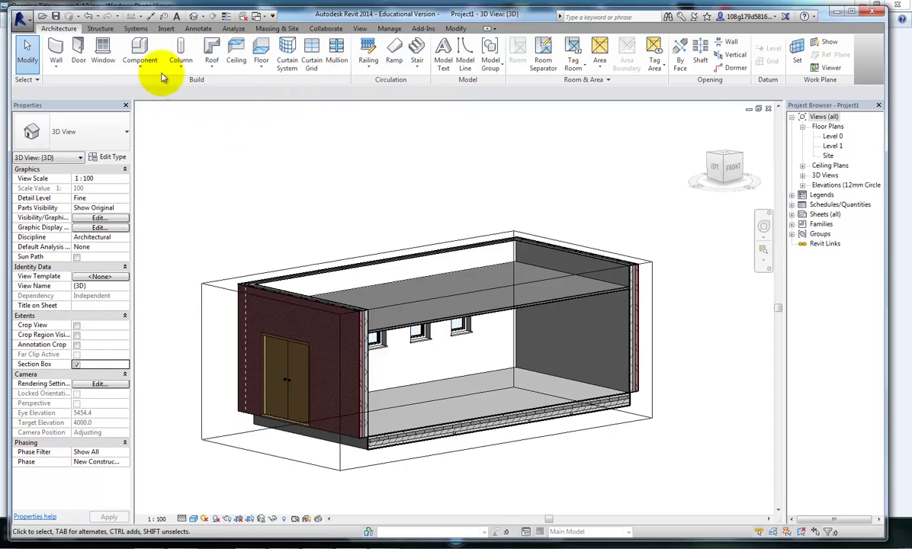
Step: Place a rotated 1525 x 762mm desk on the Level 0 floor in the room's middle
click(139, 48)
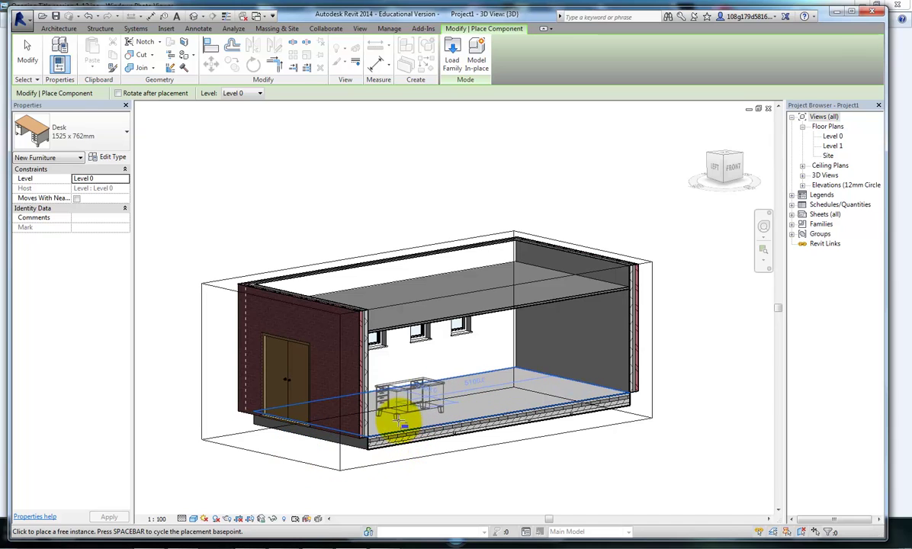
click(412, 413)
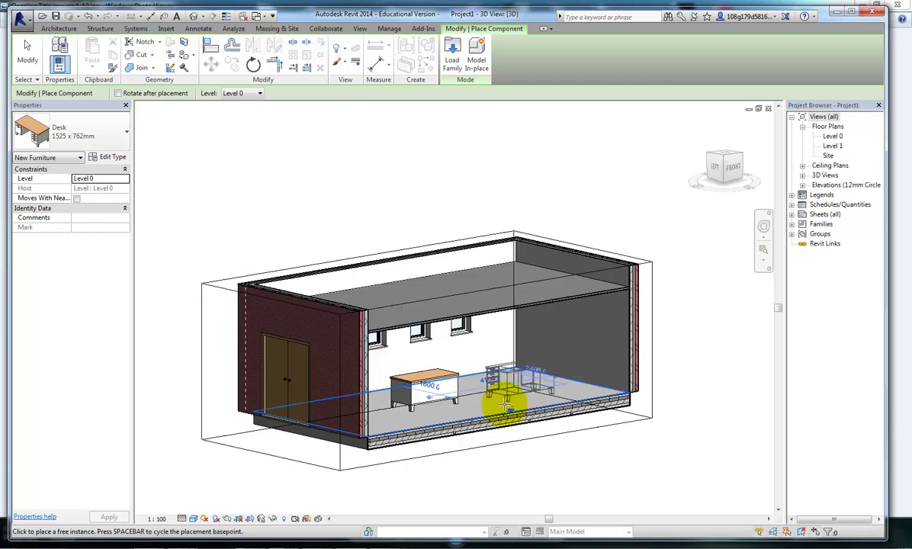
shift+middle_drag(505, 404, 450, 417)
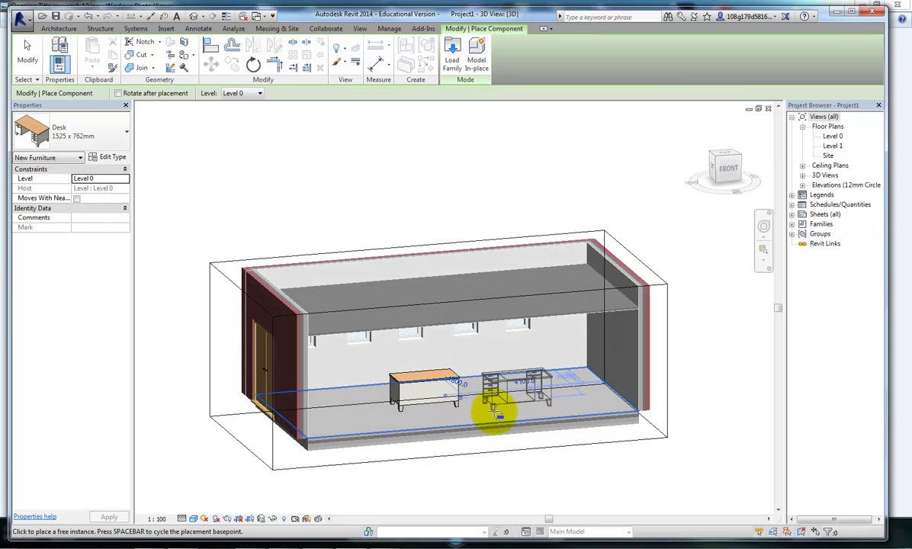
key(space)
key(space)
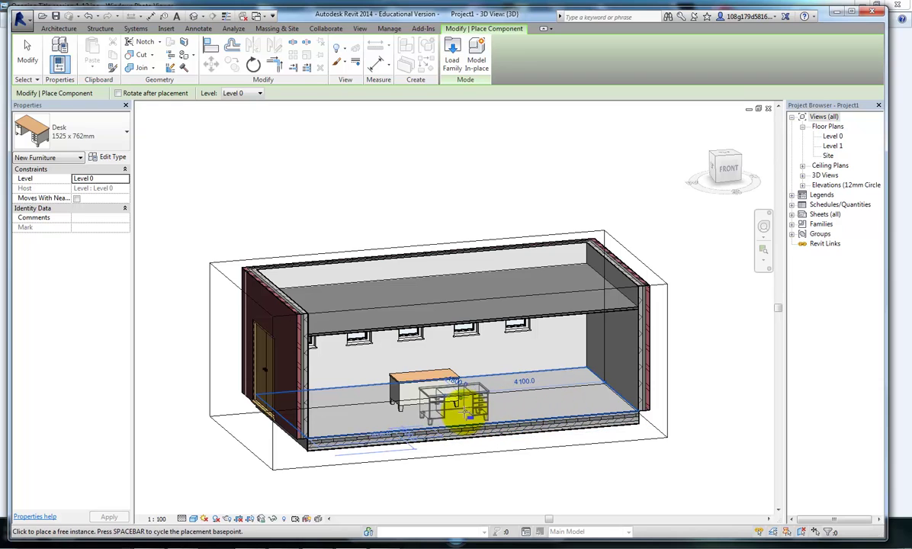
click(459, 409)
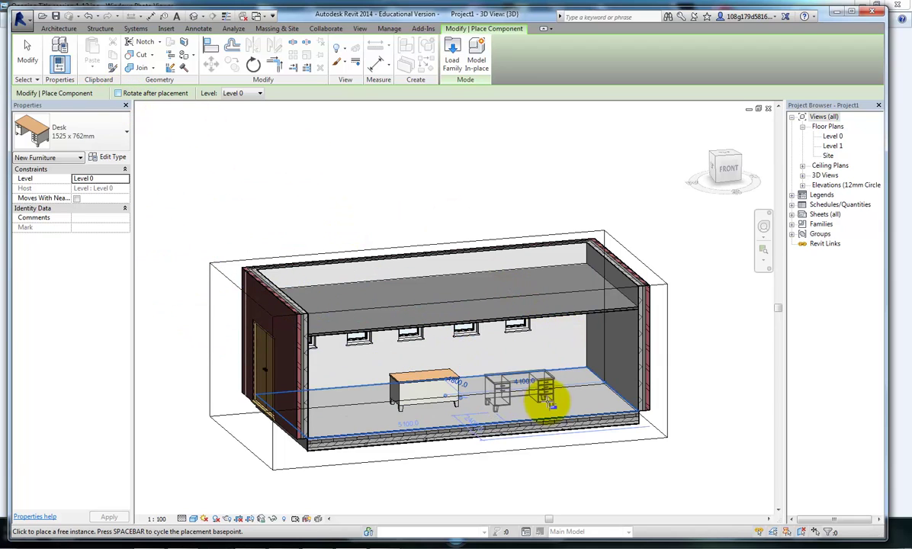
key(Escape)
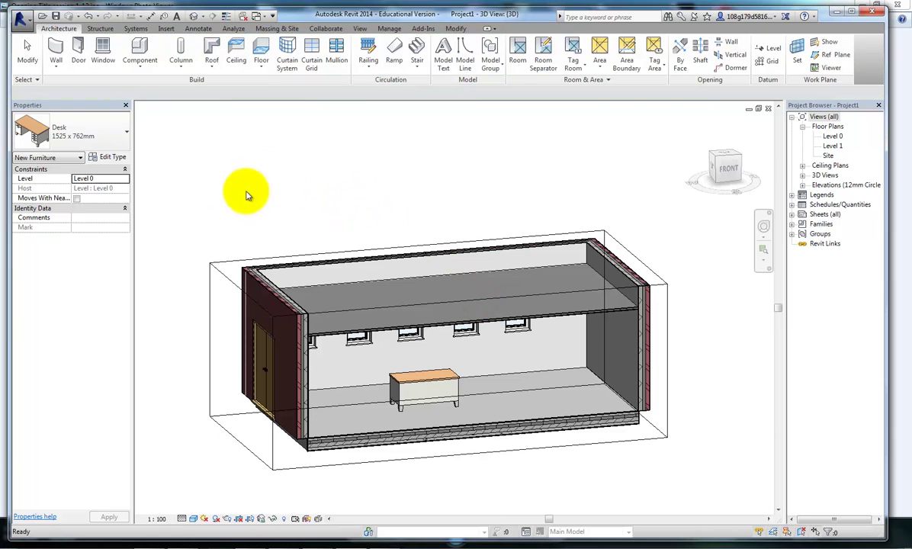
Step: Start another component and browse the loaded component types without choosing one
click(138, 47)
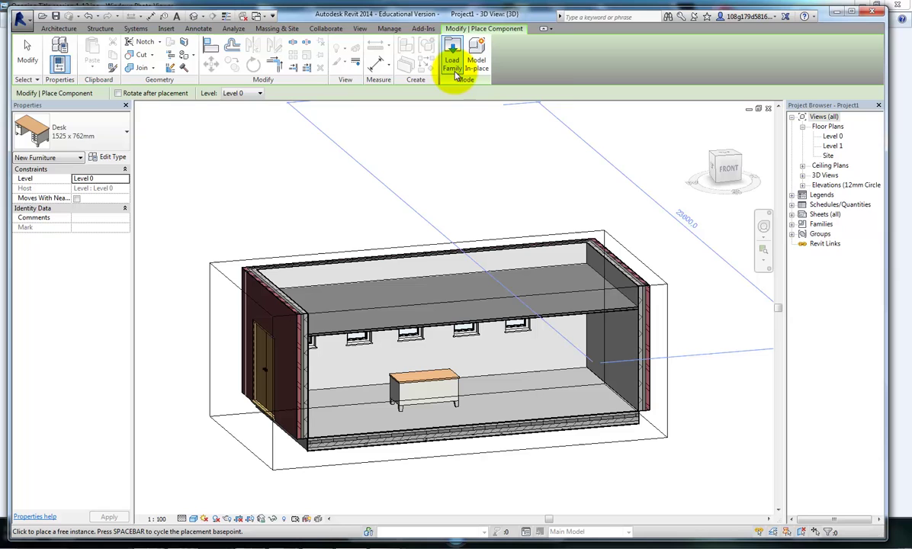
click(127, 138)
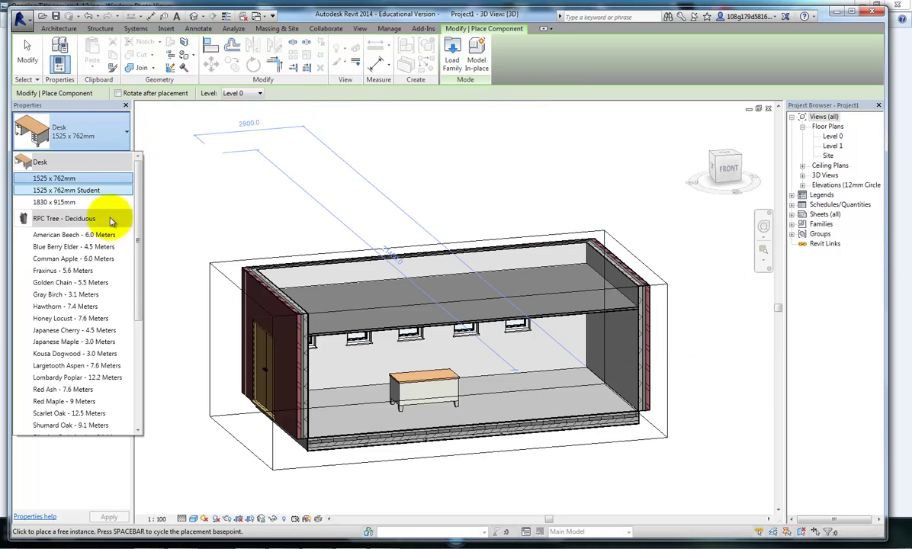
drag(139, 241, 141, 325)
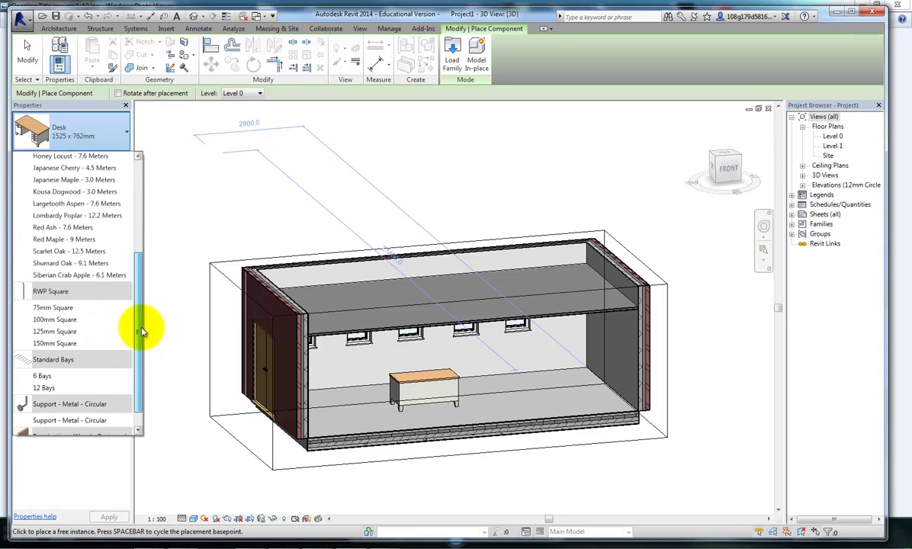
scroll(115, 330, down, 1)
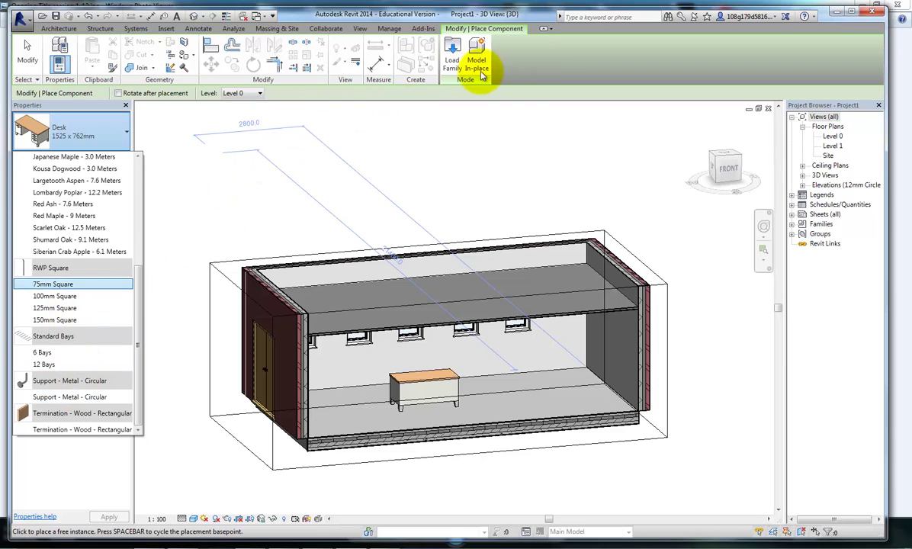
click(476, 80)
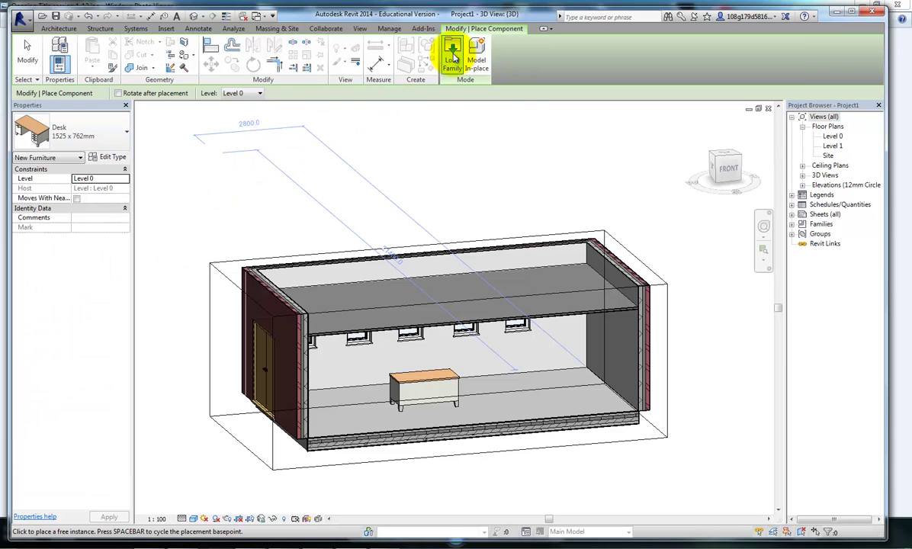
Step: Load Entourage_RPC_Female.rfa from the library's Entourage folder
click(453, 59)
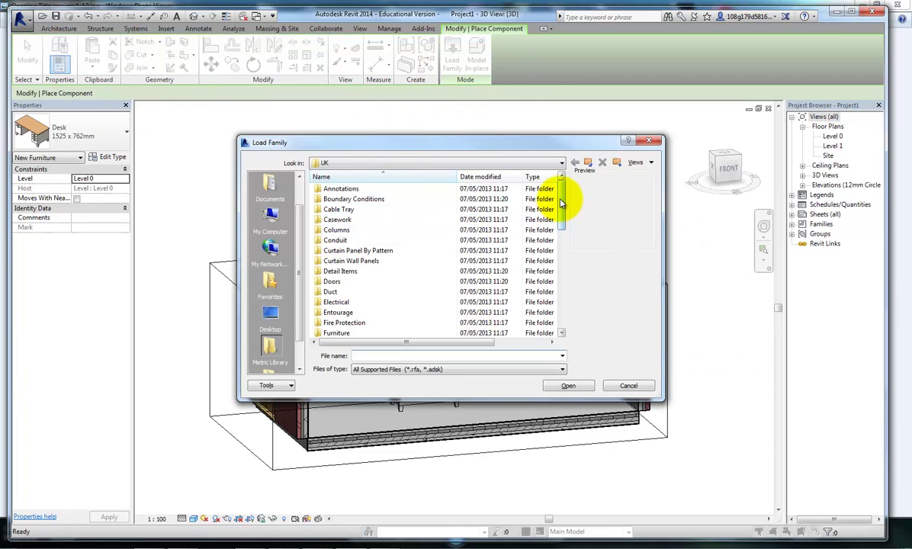
mouse_move(561, 202)
mouse_down()
mouse_move(562, 298)
mouse_move(559, 195)
mouse_up()
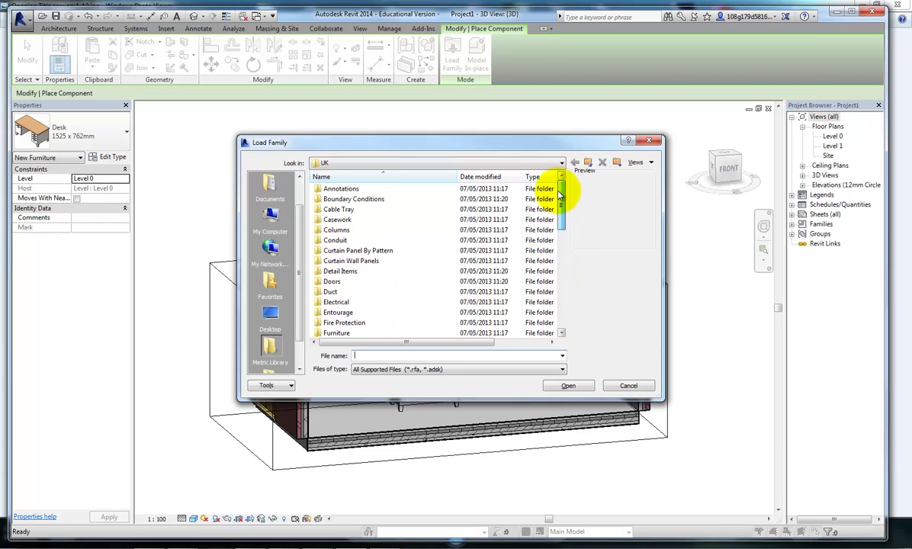
double_click(328, 314)
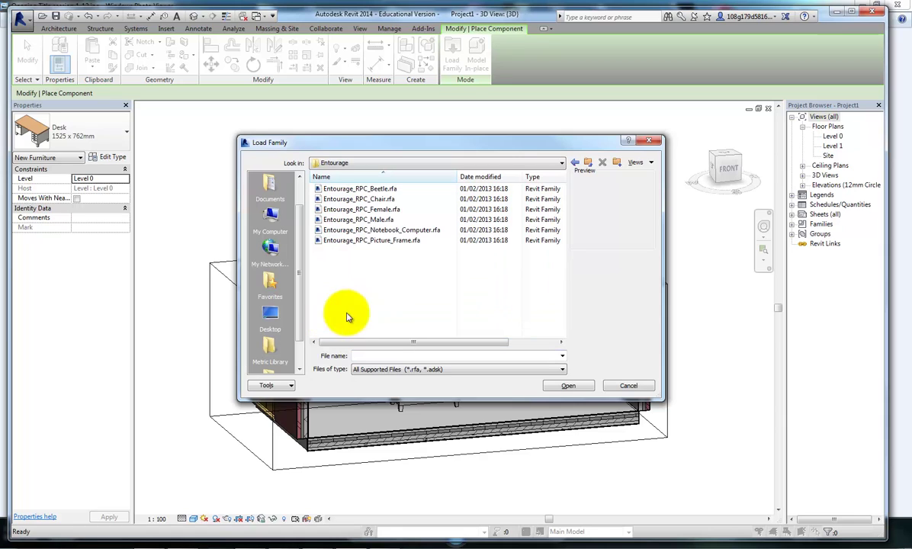
click(360, 209)
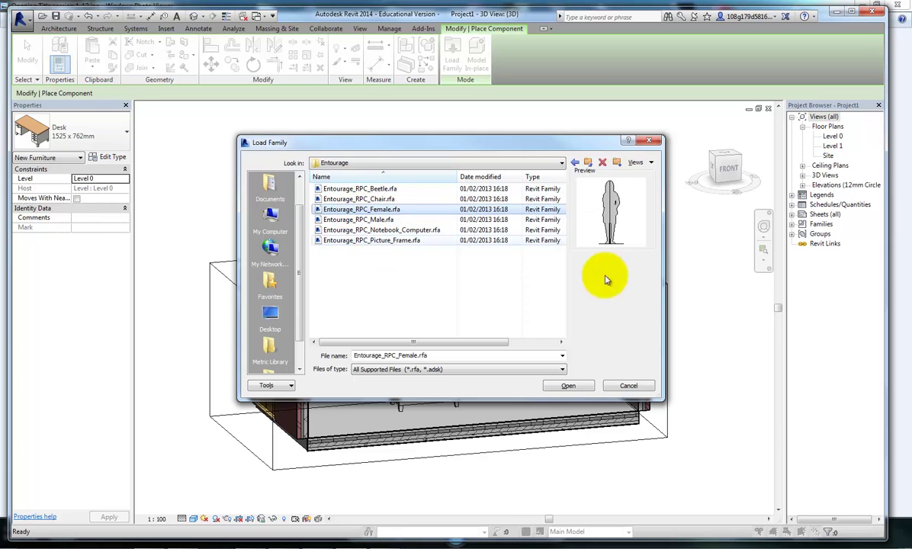
click(569, 386)
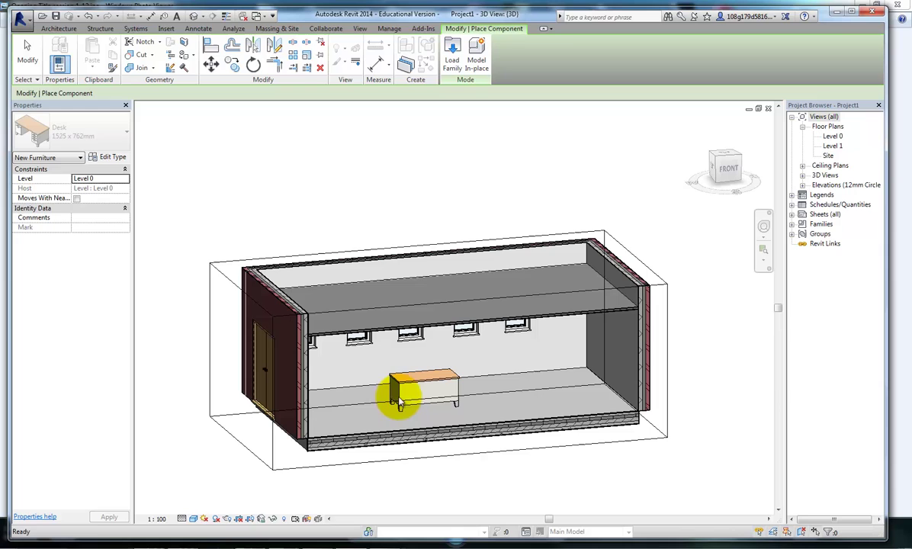
Step: Place two female figures, one on each side of the desk
click(359, 414)
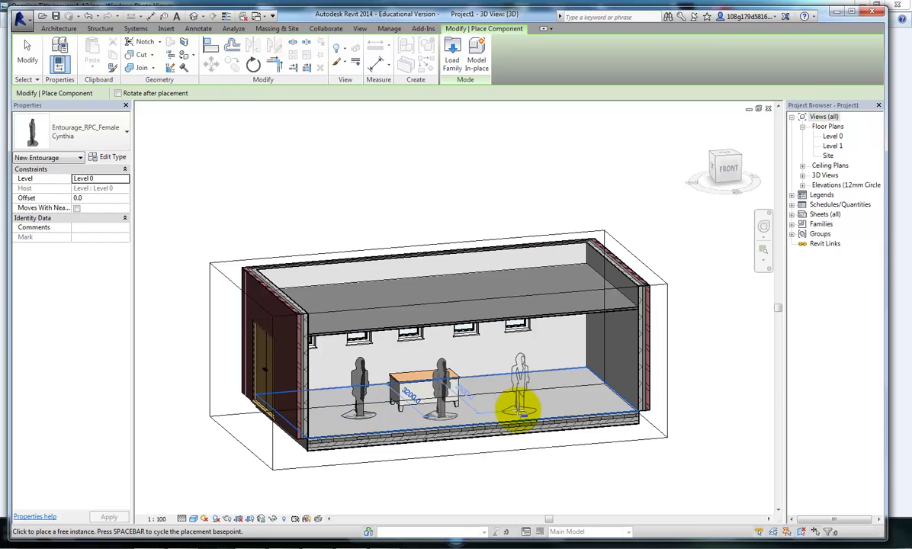
click(440, 413)
key(Escape)
key(Escape)
Step: Zoom in on the figures and switch the 3D view to Realistic visual style
click(490, 395)
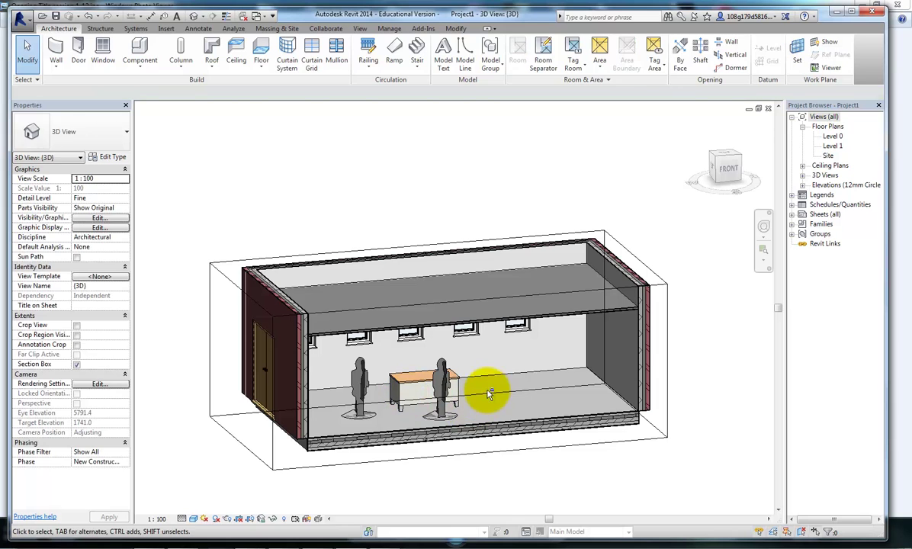
shift+middle_drag(491, 394, 381, 336)
scroll(397, 377, up, 6)
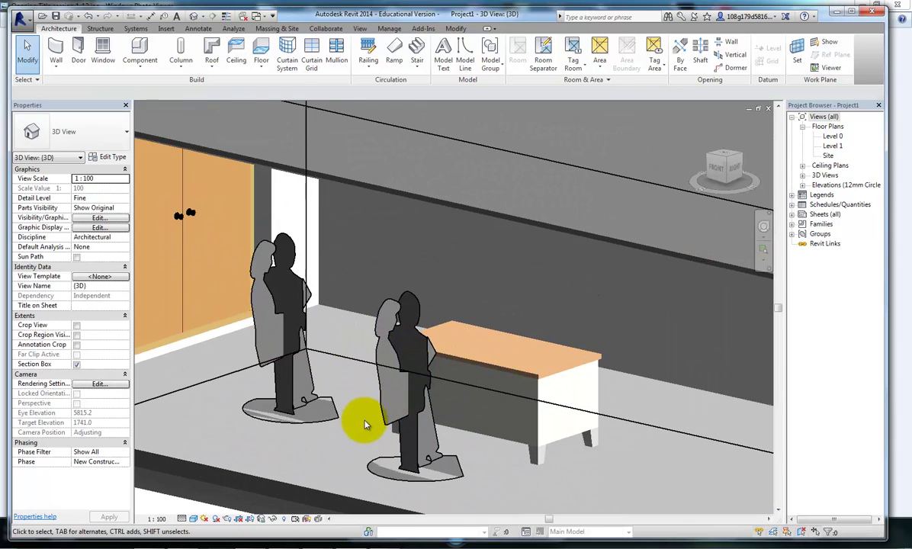
shift+middle_drag(364, 424, 398, 305)
shift+middle_drag(380, 273, 407, 320)
click(193, 518)
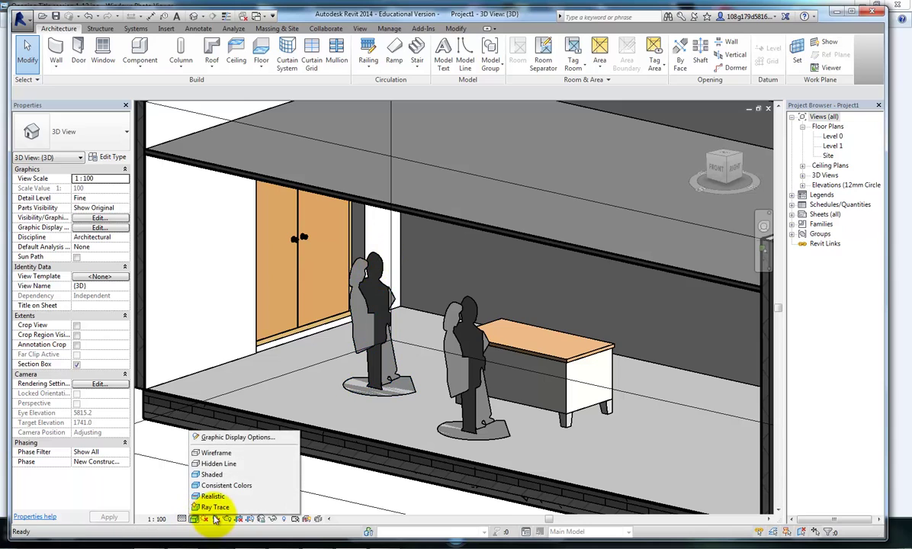
click(220, 523)
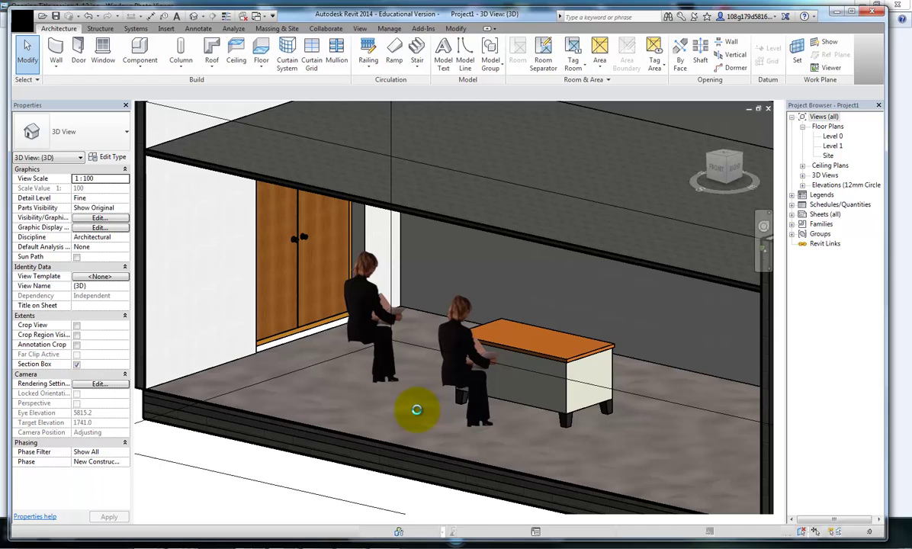
shift+middle_drag(420, 466, 411, 401)
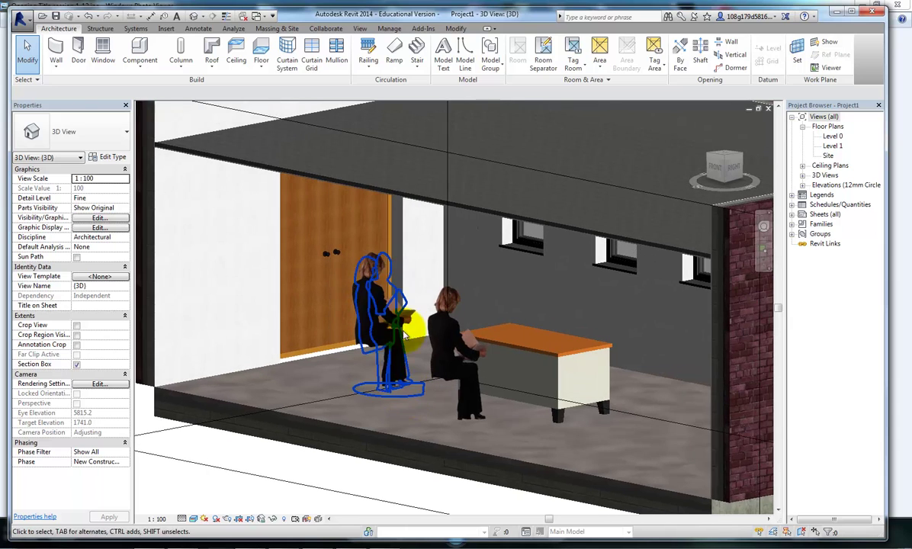
Step: Change the standing figure to the Entourage_RPC_Female Lisa type
click(374, 377)
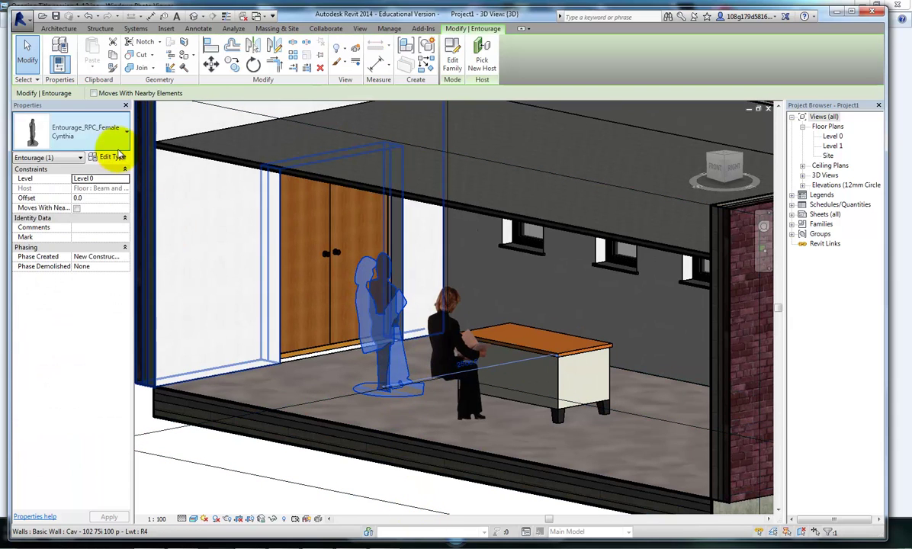
click(121, 145)
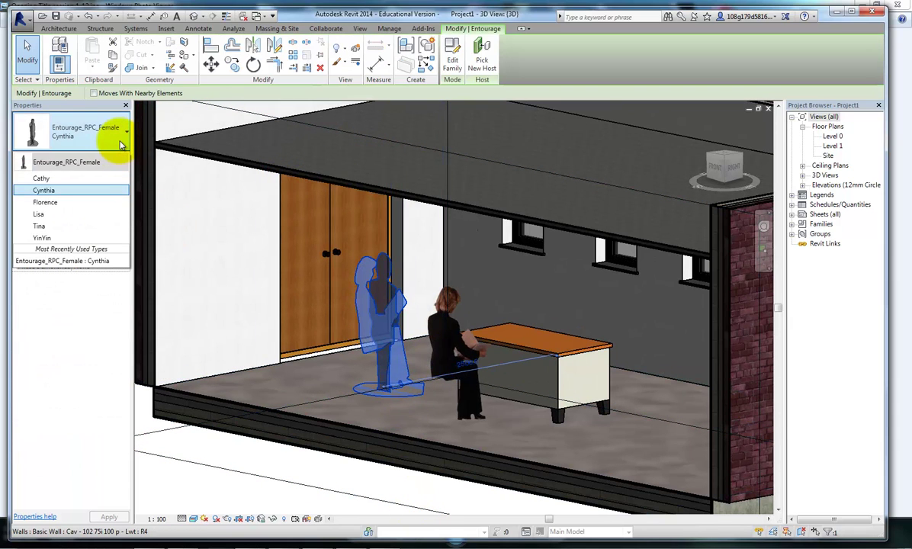
click(42, 215)
click(366, 478)
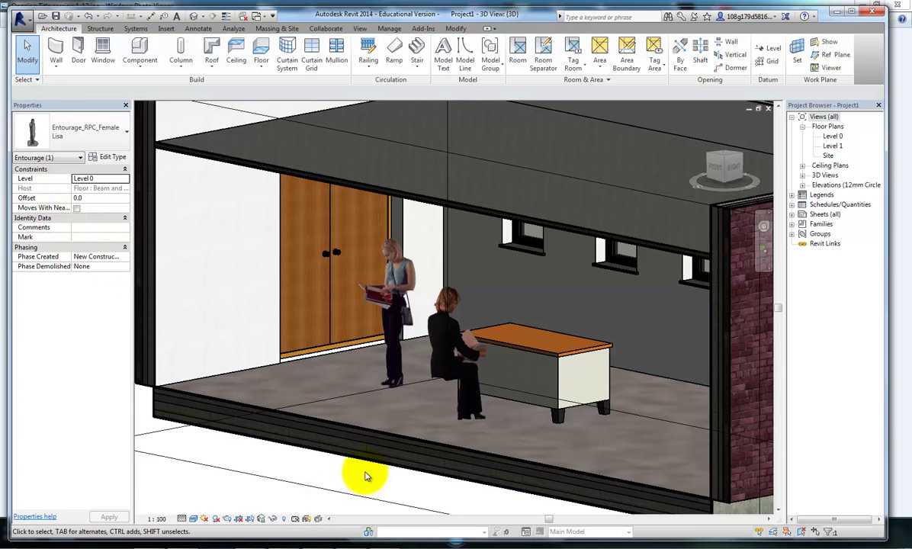
shift+middle_drag(430, 447, 487, 439)
scroll(486, 439, down, 5)
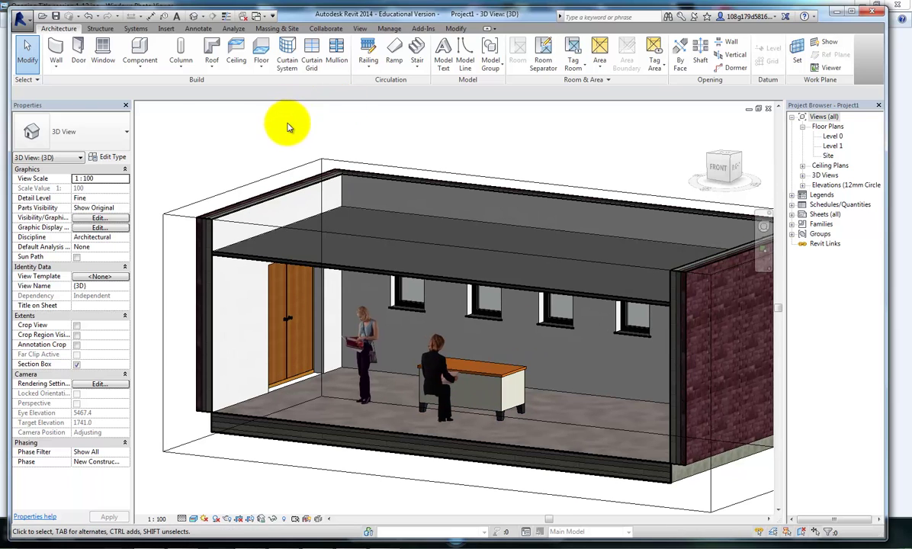
Step: Load Lighting_Fixtures_Ceiling_Linear.rfa from the Lighting Internal fixtures folder
click(156, 62)
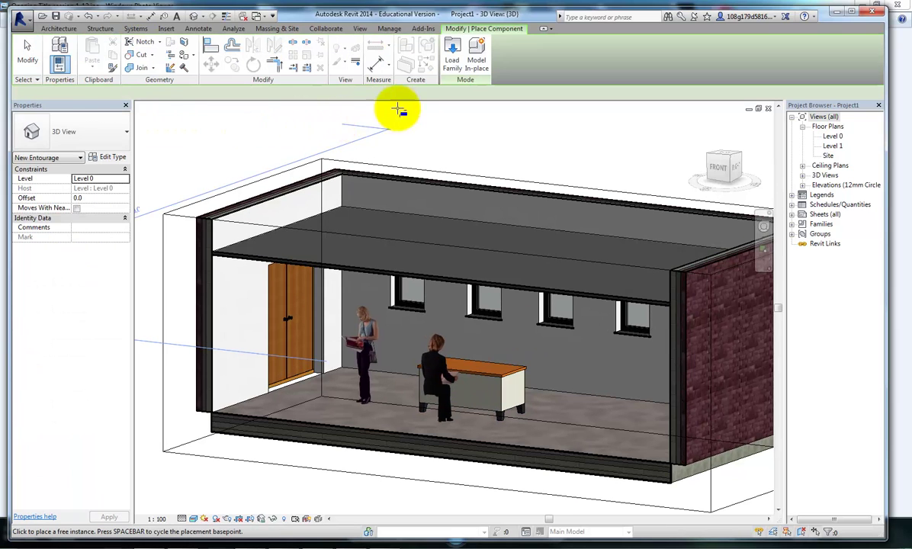
click(452, 59)
drag(561, 196, 566, 229)
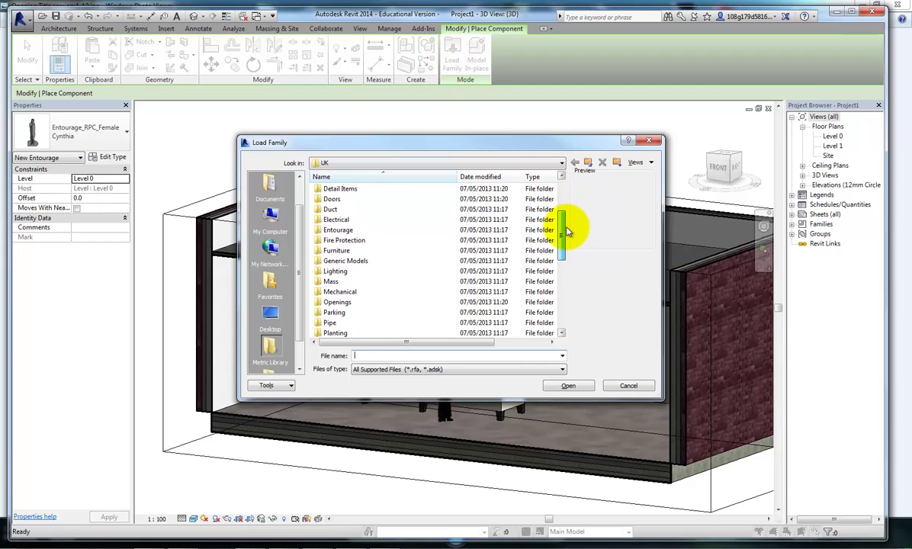
double_click(336, 272)
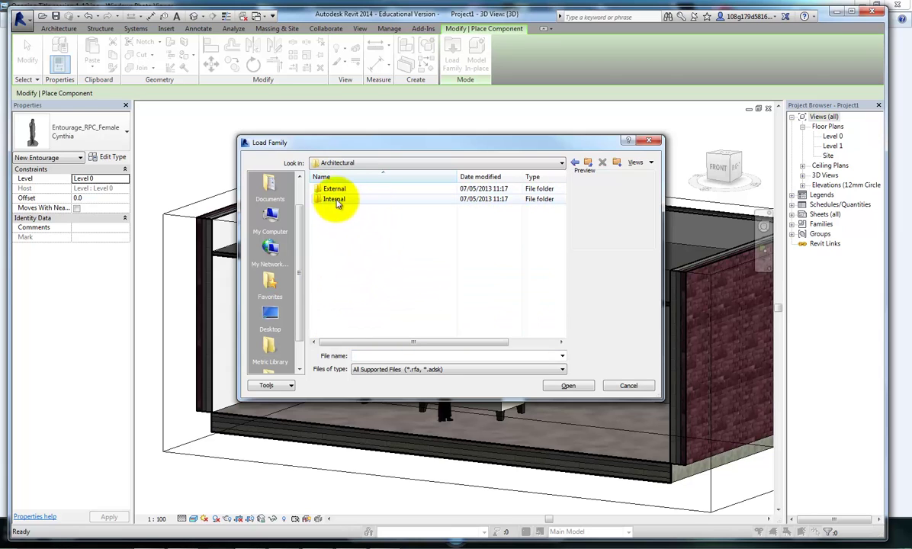
double_click(322, 201)
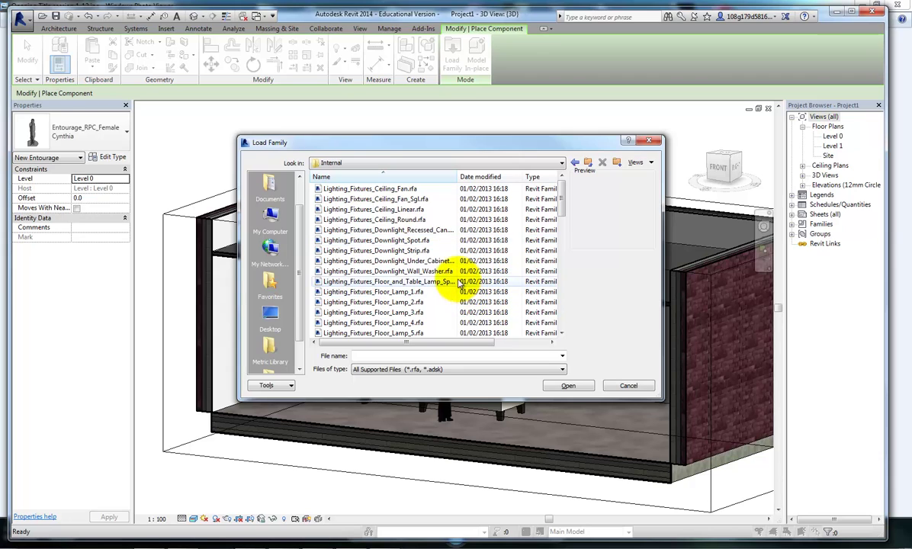
click(378, 212)
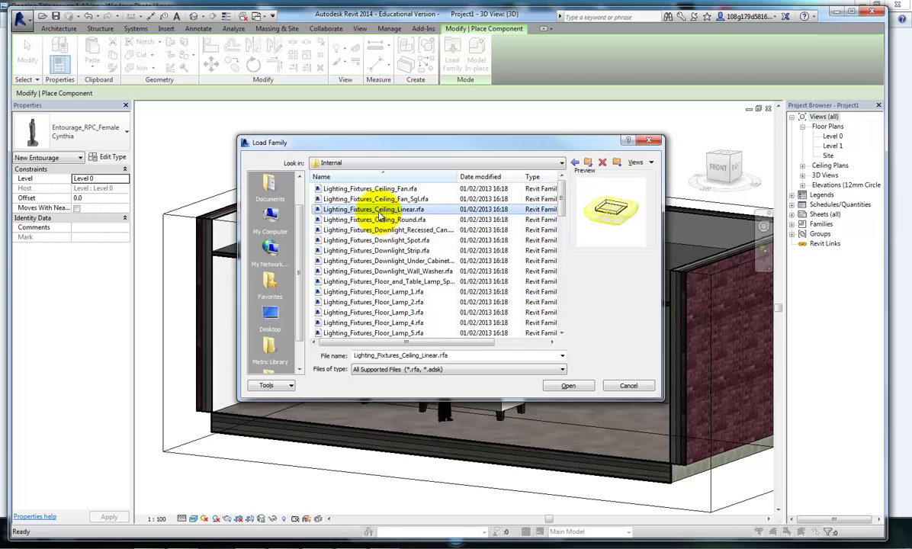
click(568, 384)
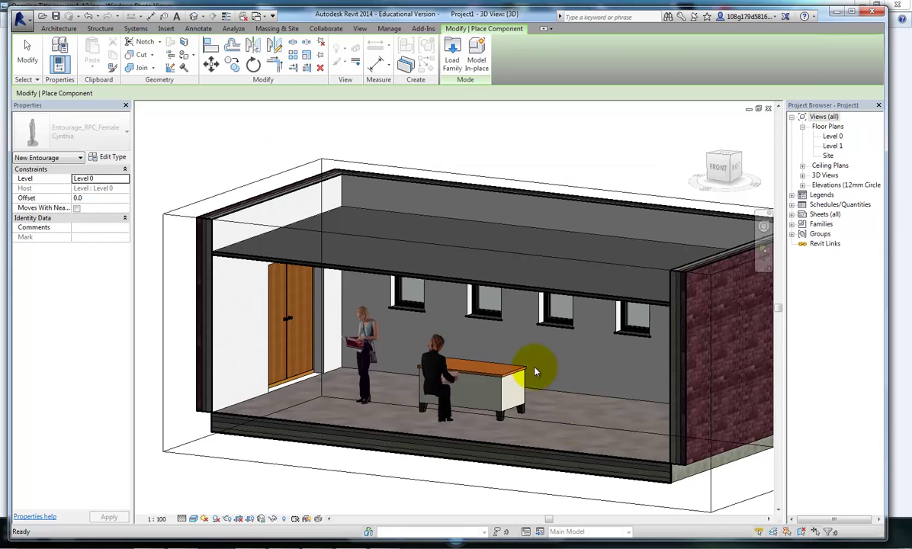
Step: Orbit to inspect the six linear ceiling lights, then expand Ceiling Plans
shift+middle_drag(464, 326, 413, 272)
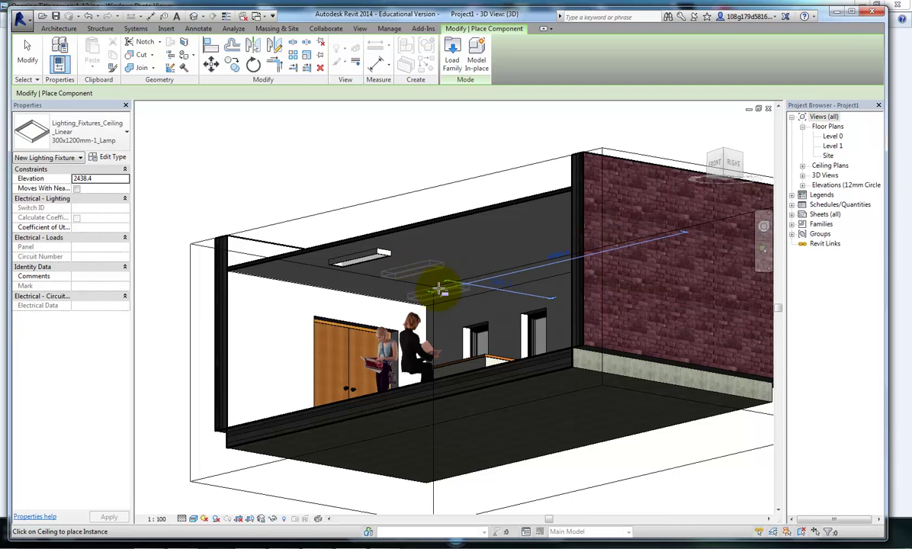
mouse_move(443, 297)
shift+middle_down()
mouse_move(472, 325)
mouse_move(534, 333)
mouse_move(535, 326)
mouse_move(452, 301)
mouse_move(447, 284)
shift+middle_up()
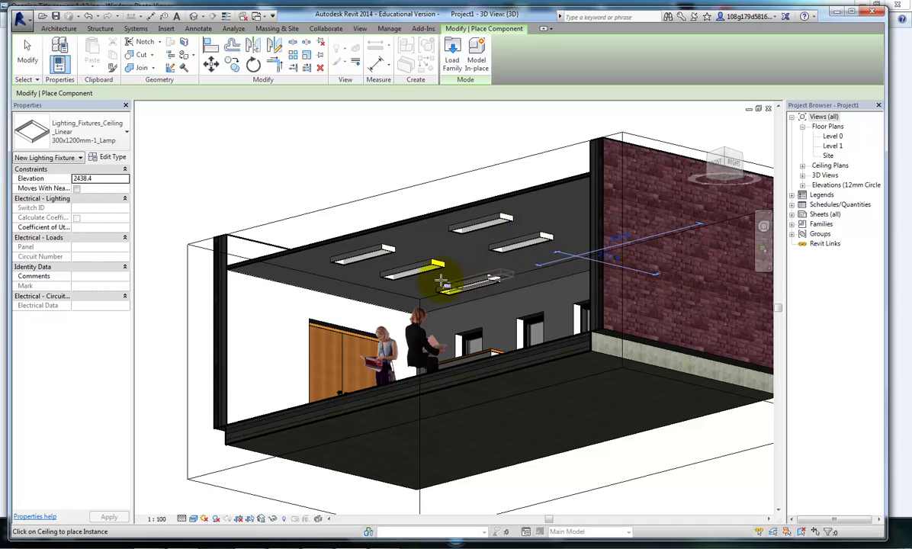
shift+middle_drag(504, 274, 553, 258)
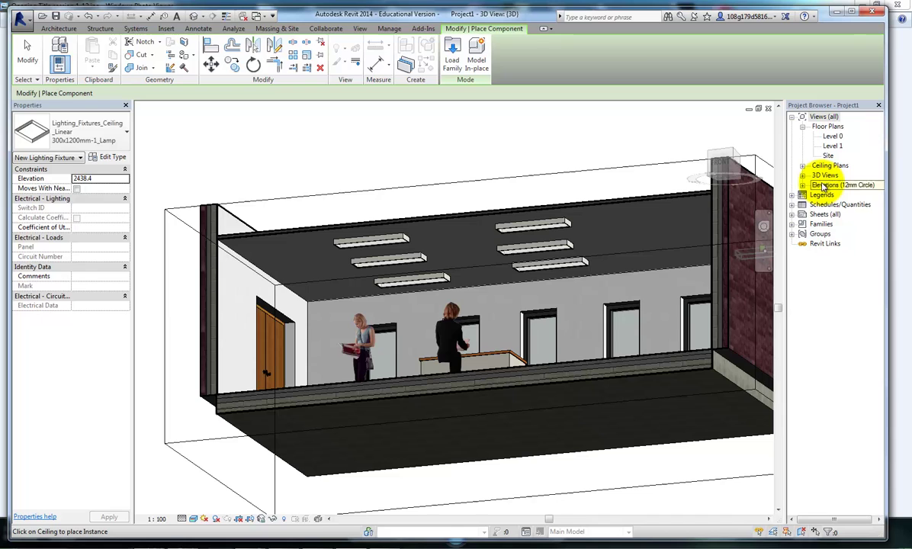
click(802, 165)
Step: Open the Level 0 ceiling plan and centre the room in view
double_click(833, 176)
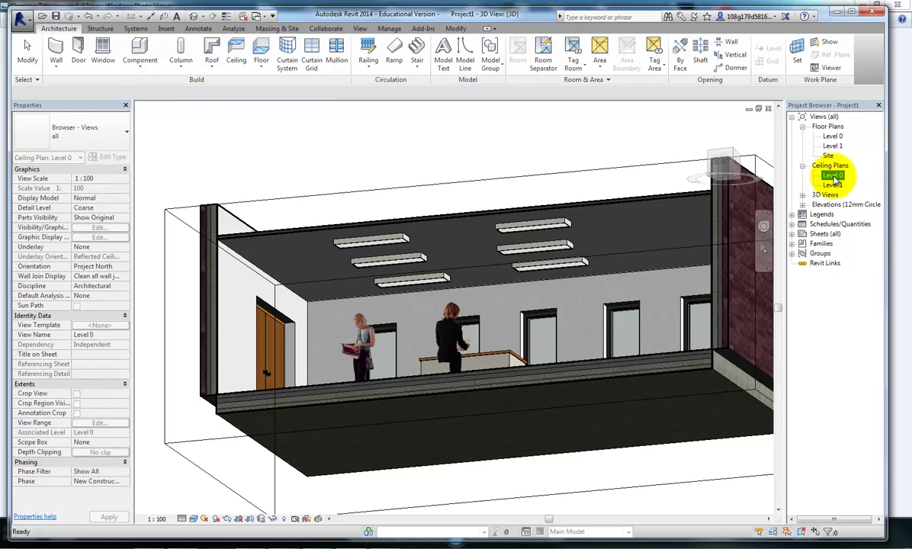
scroll(534, 332, down, 2)
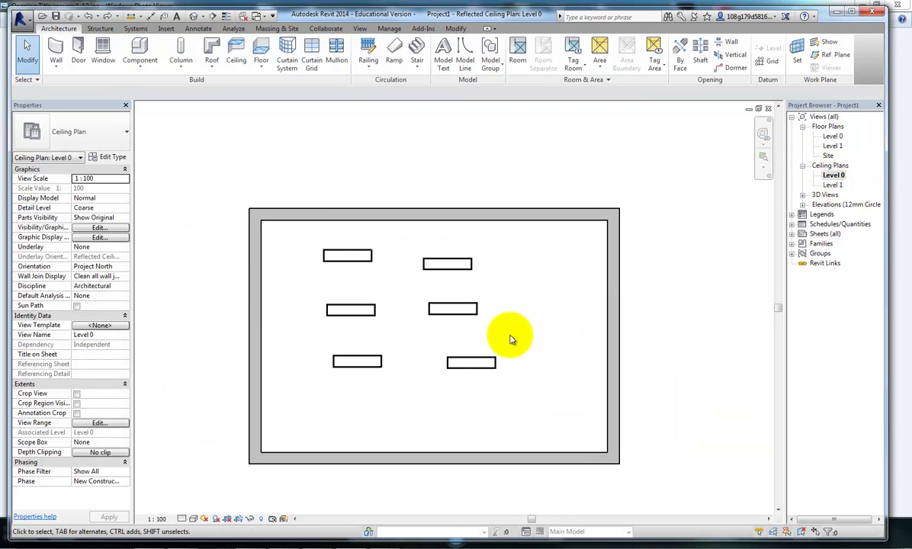
scroll(518, 337, up, 1)
middle_drag(532, 342, 539, 327)
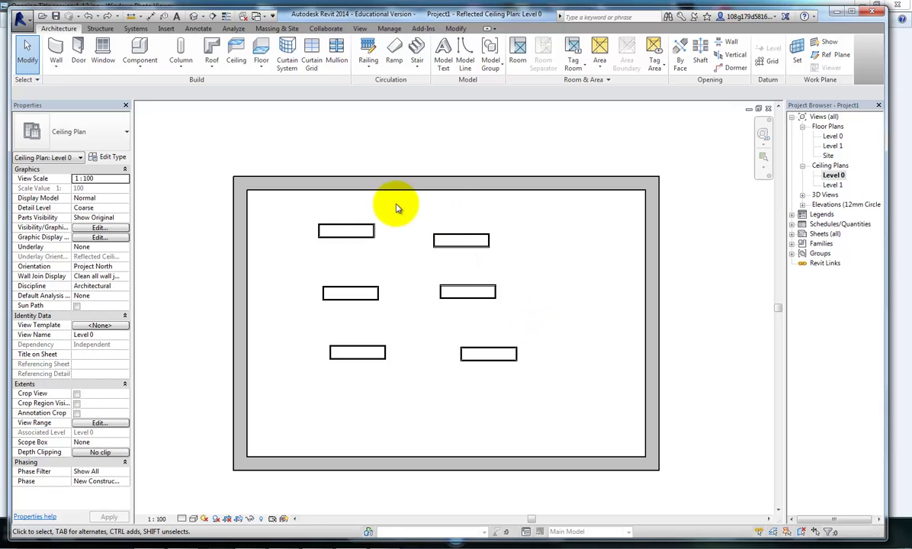
Step: Align each right-hand light with its left-hand partner in all three rows
click(460, 29)
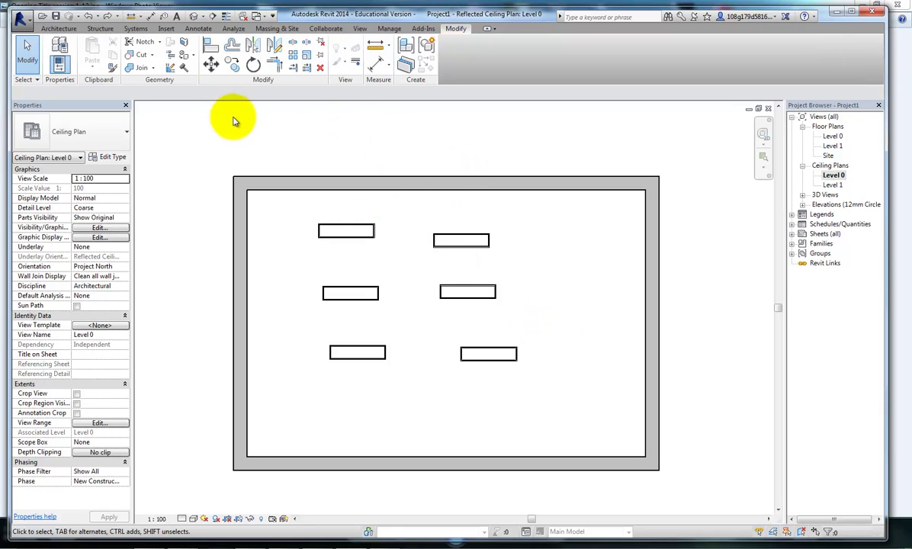
click(211, 47)
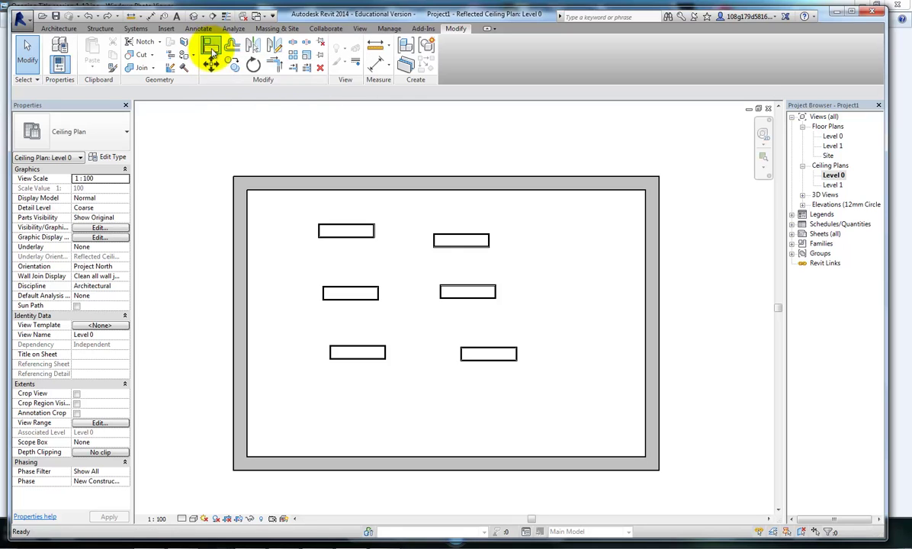
click(360, 232)
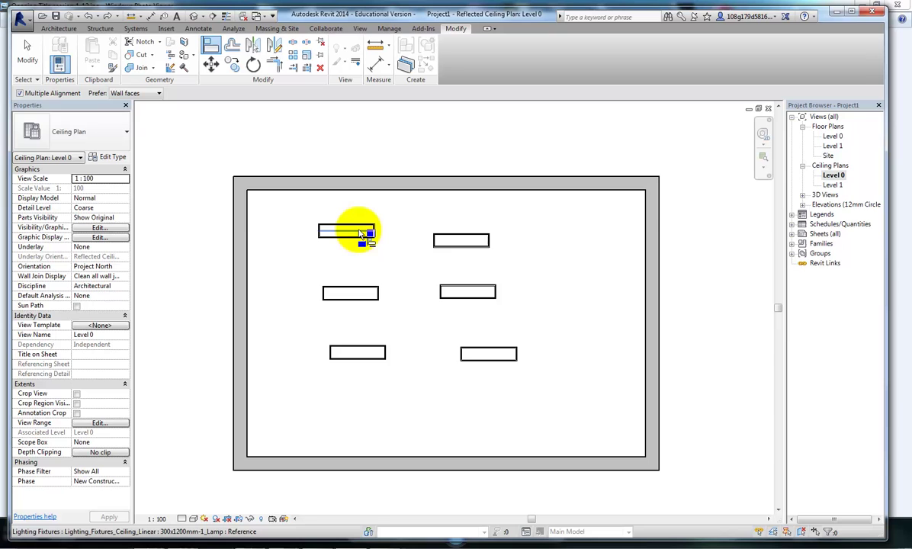
click(460, 242)
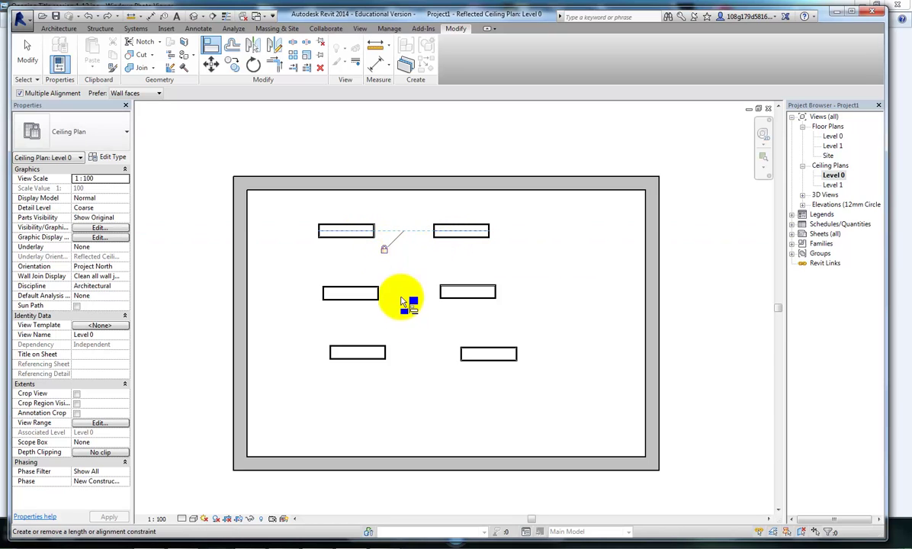
click(351, 297)
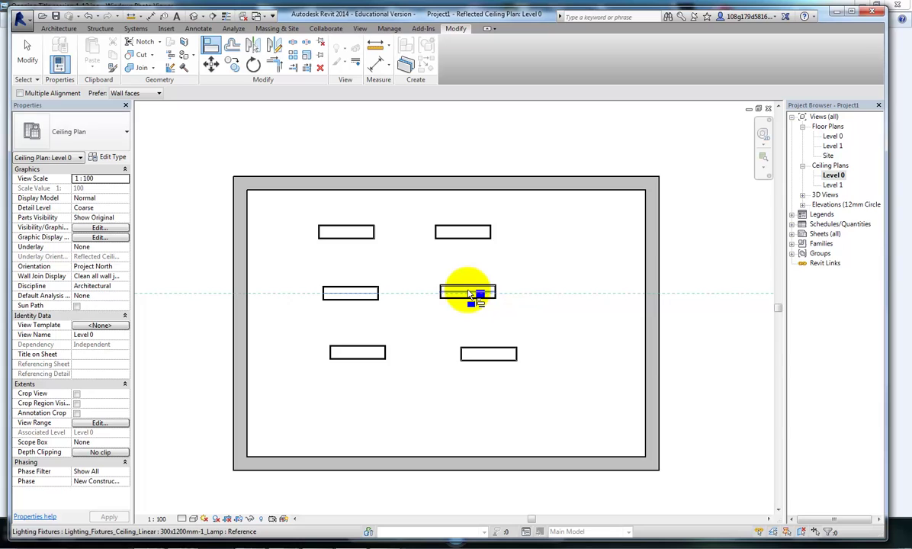
click(468, 293)
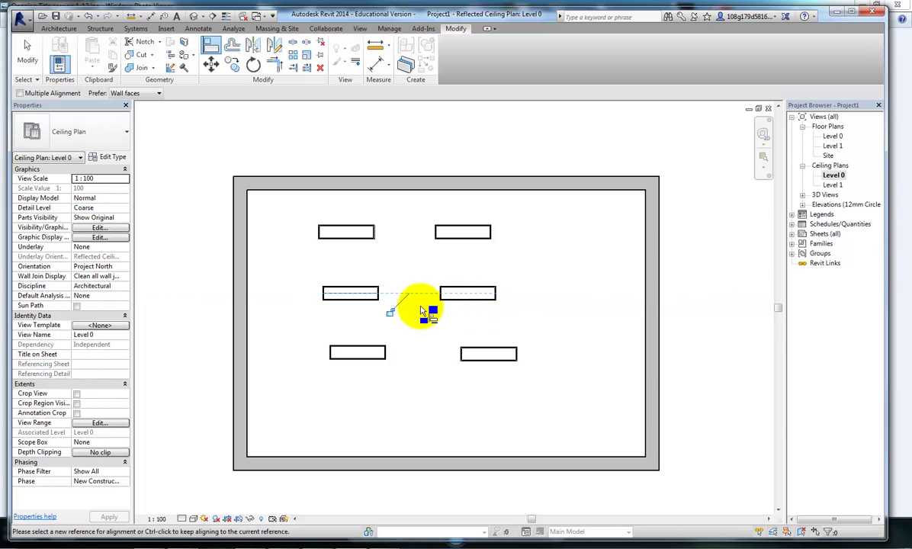
click(371, 353)
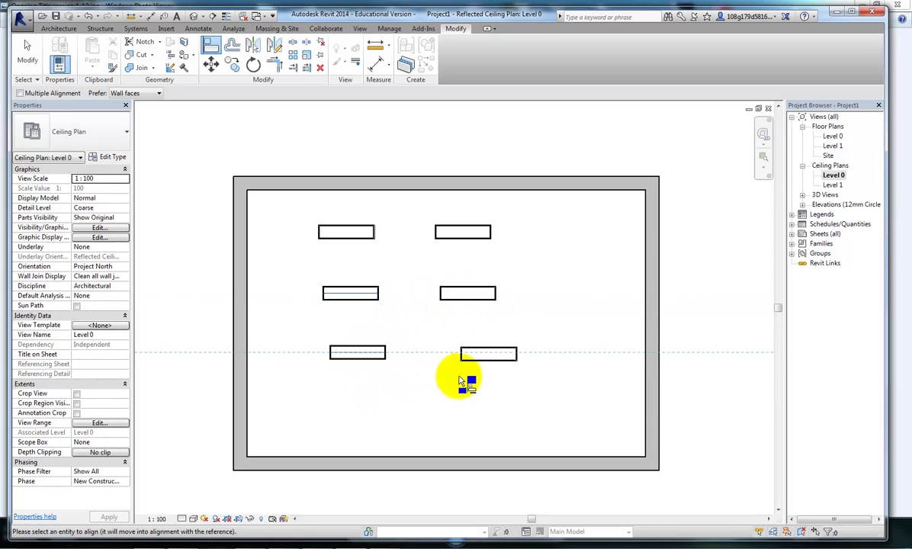
click(498, 359)
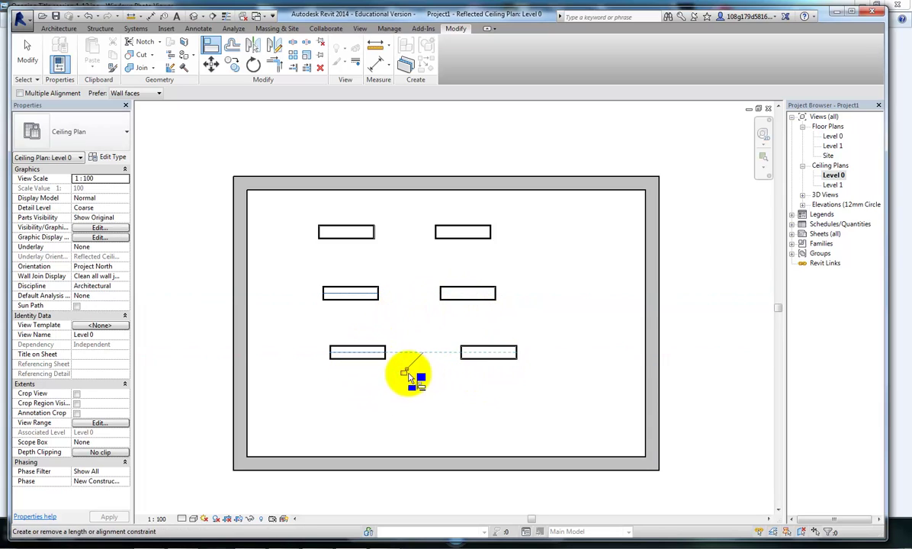
Step: Align the left column's left edges and the right column's right edges using multiple alignment
click(320, 237)
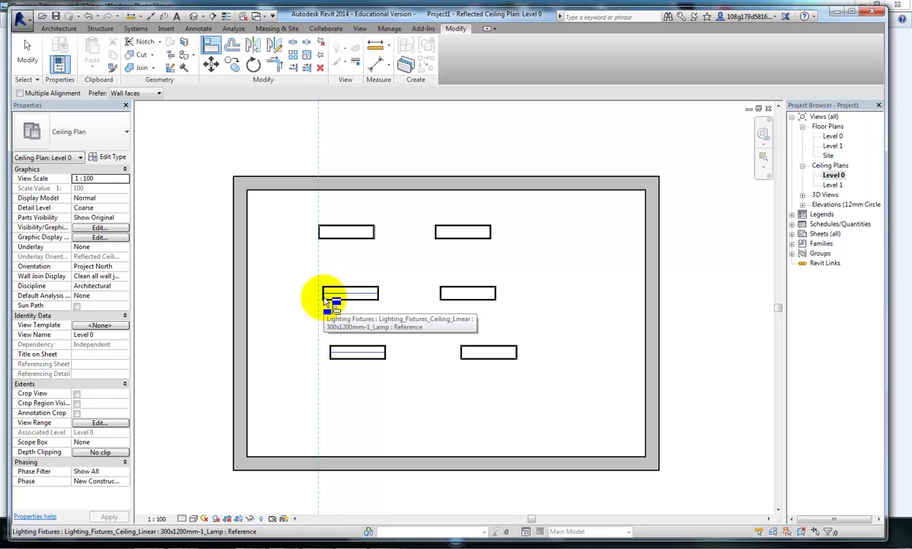
click(20, 93)
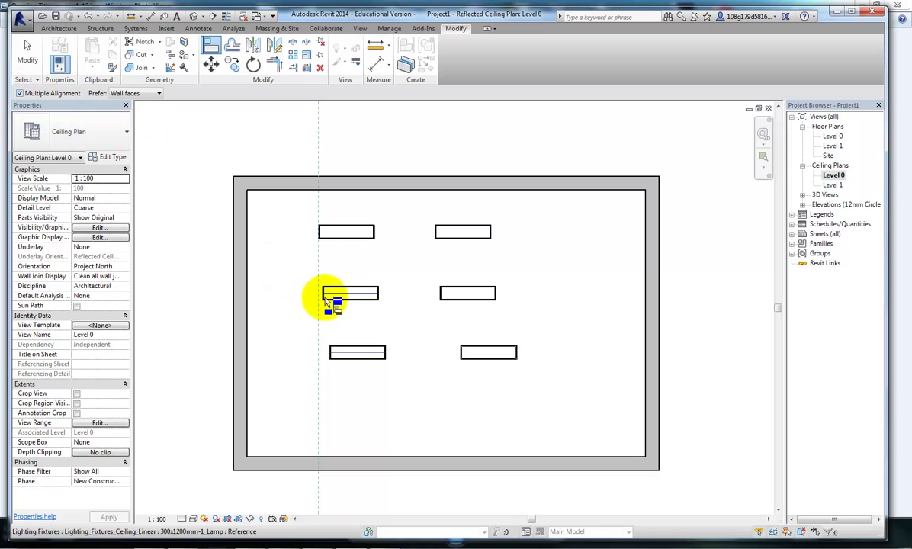
click(324, 297)
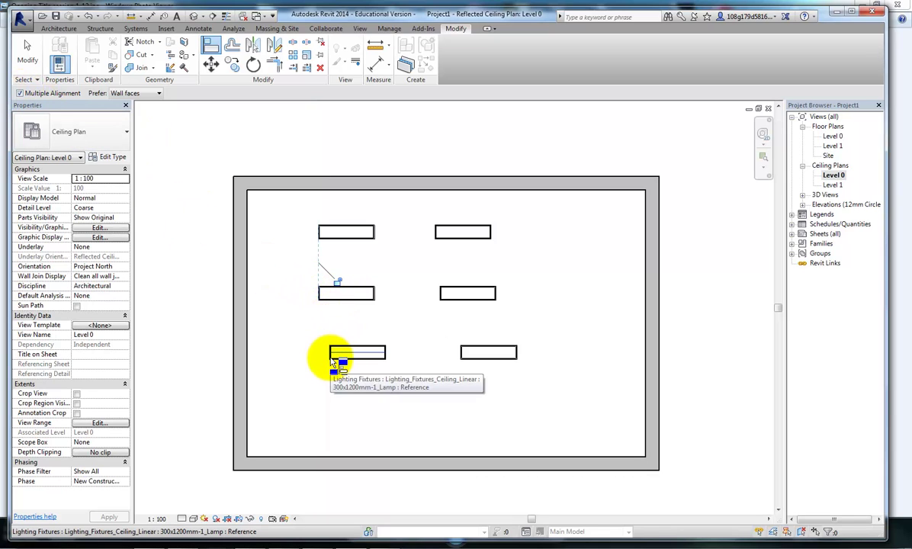
click(334, 357)
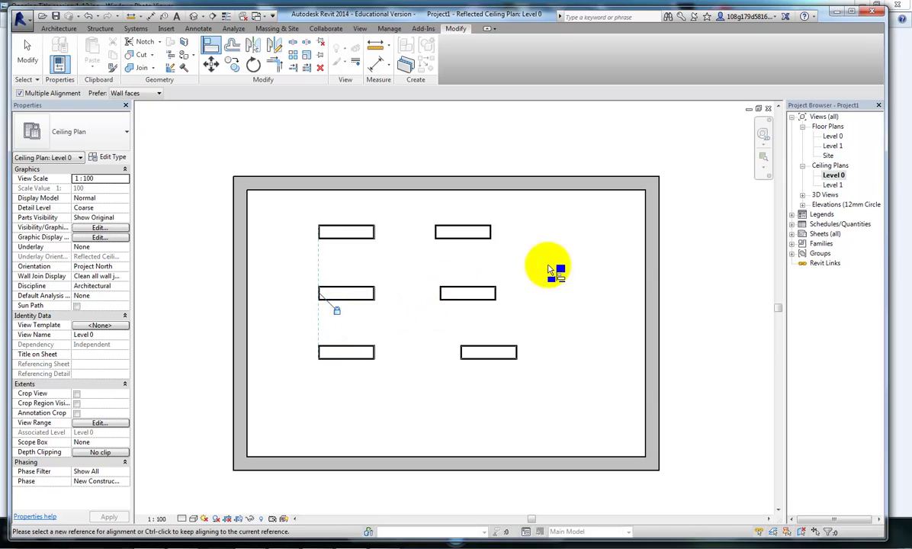
key(Escape)
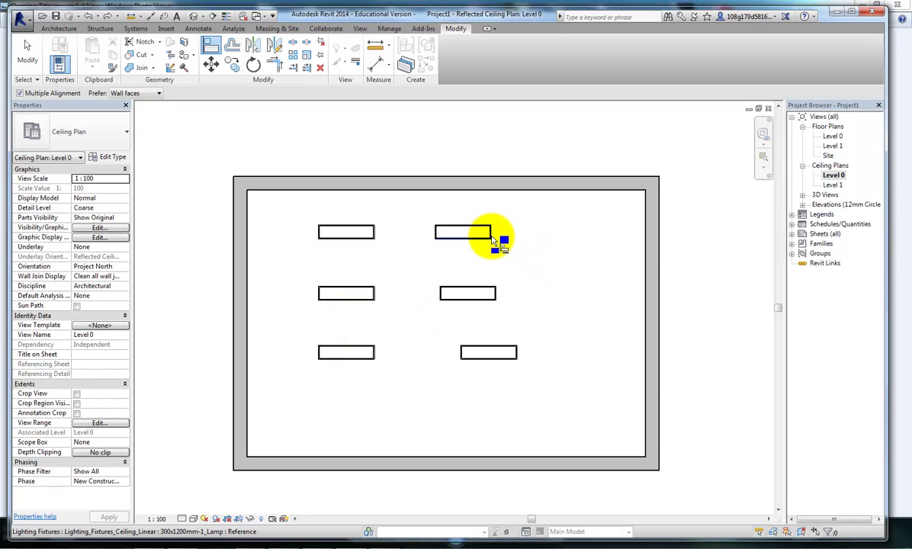
click(492, 238)
click(497, 295)
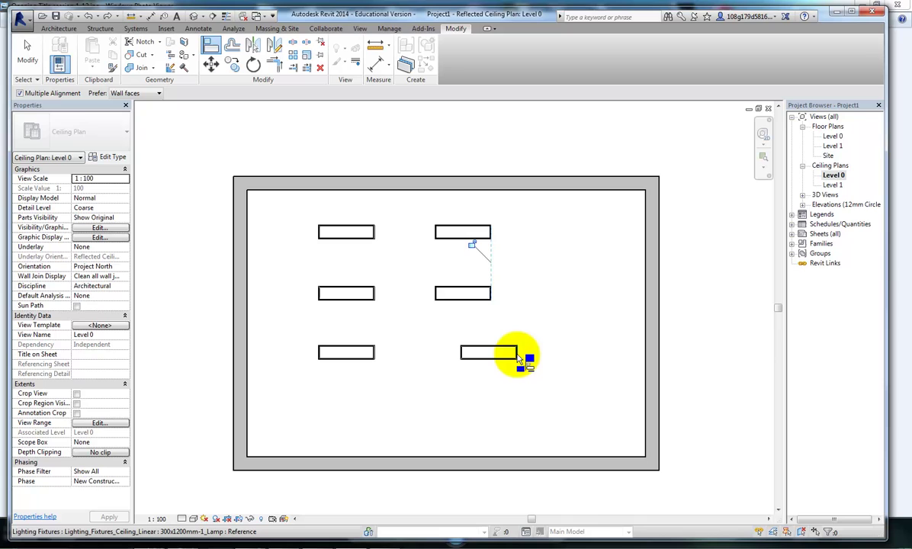
click(516, 356)
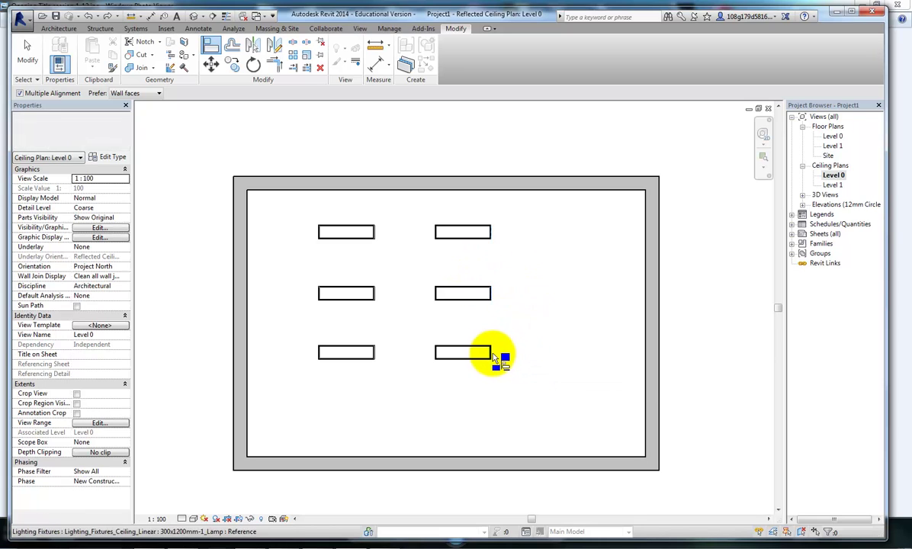
key(Escape)
key(Escape)
Step: Reposition the bottom-right ceiling light up and toward the centre
click(504, 356)
drag(503, 356, 568, 393)
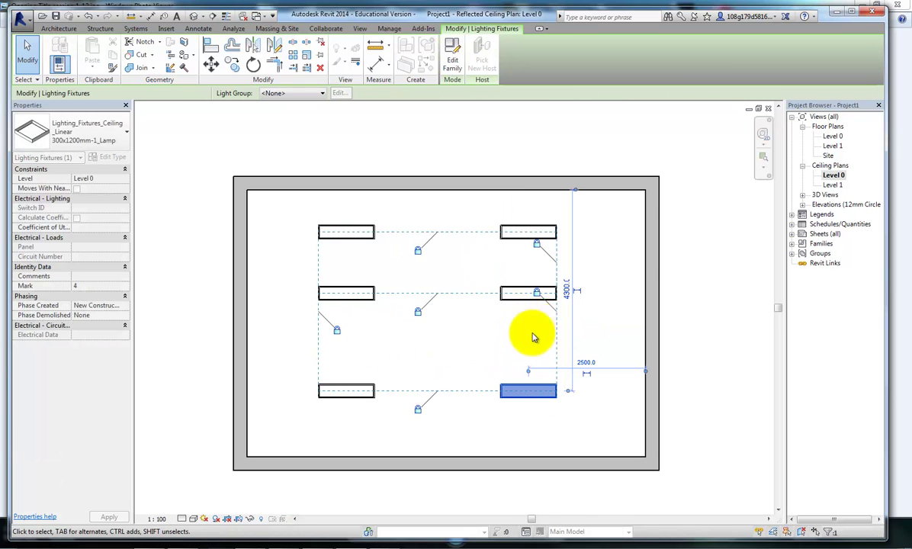
key(Escape)
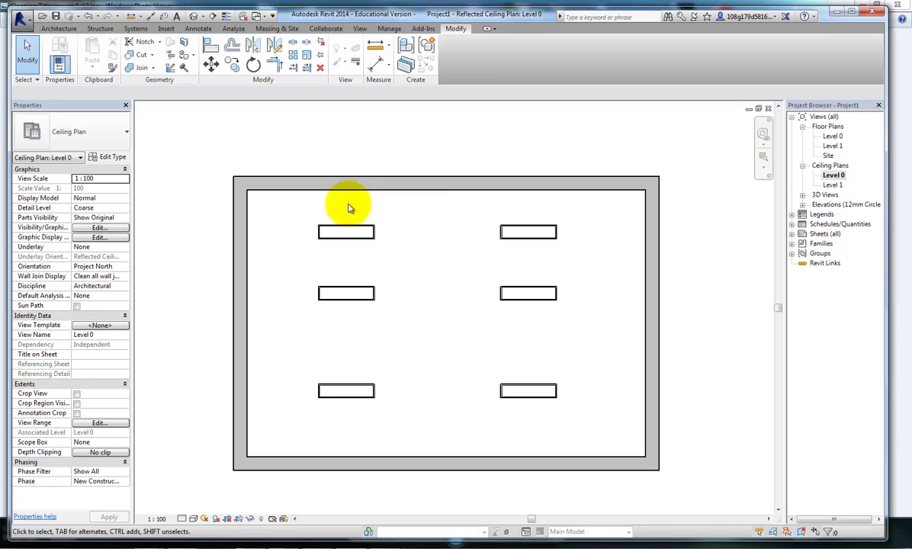
drag(554, 389, 580, 386)
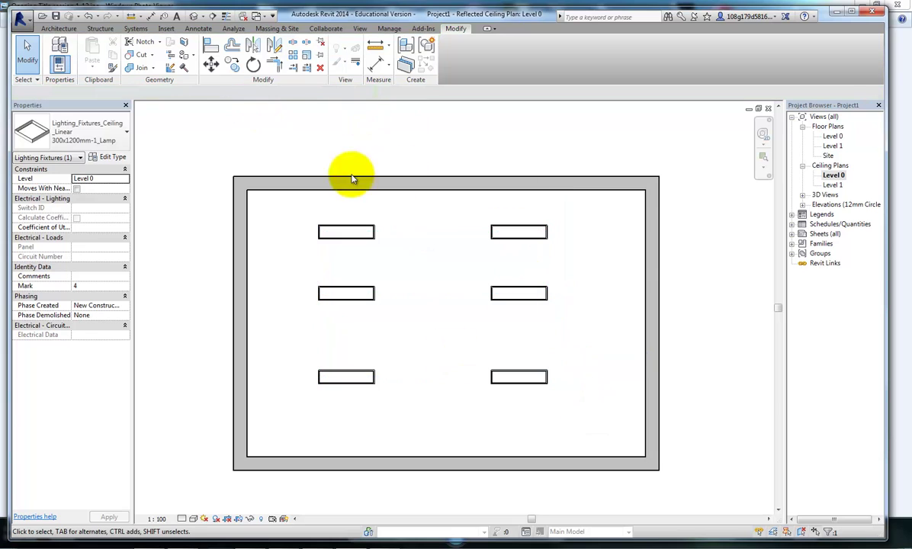
Step: Add an aligned dimension across the three left lights and set it to EQ
key(Escape)
click(197, 28)
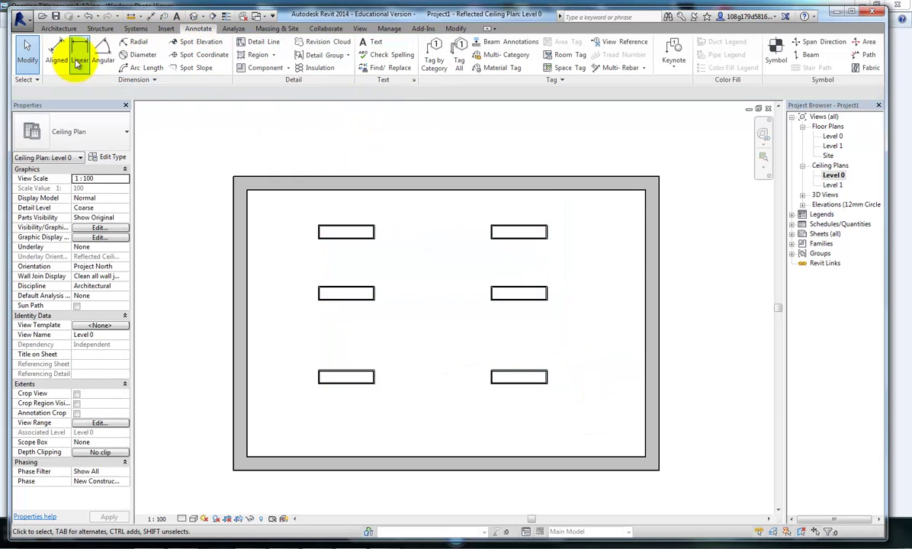
click(58, 47)
click(326, 232)
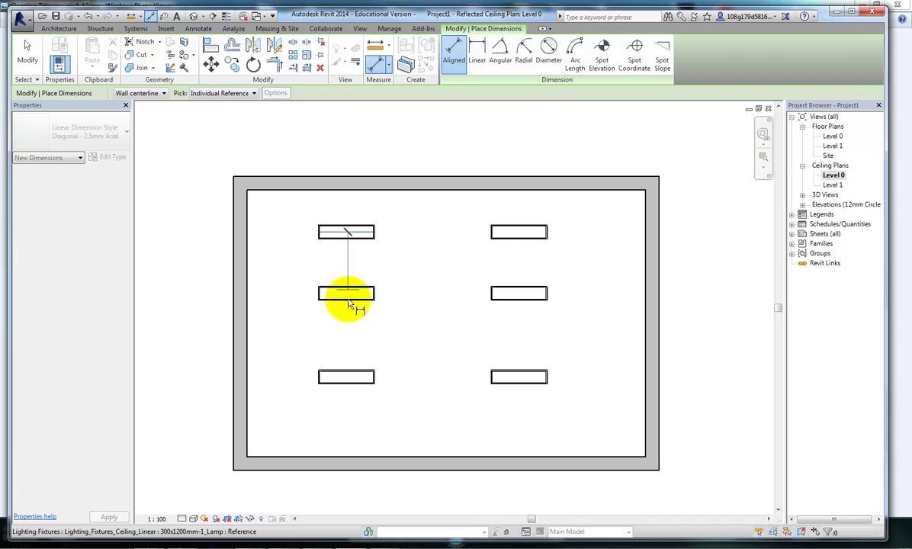
click(349, 294)
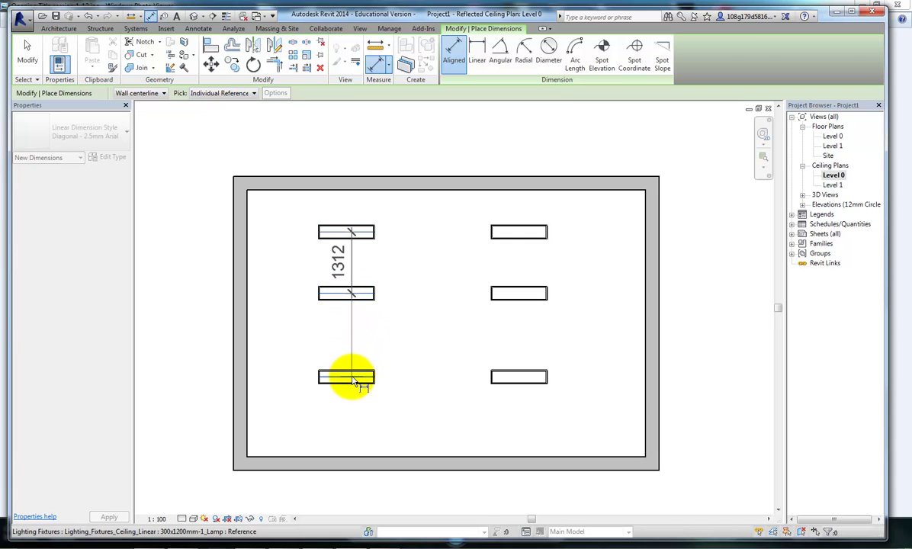
click(353, 379)
click(287, 336)
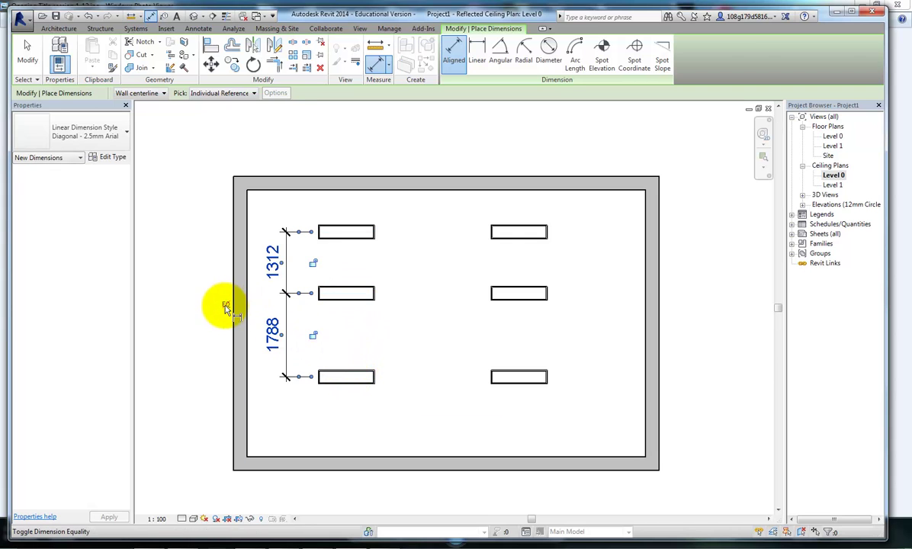
click(226, 308)
key(Escape)
key(Escape)
Step: Shift the right column of lights slightly to the right
drag(546, 387, 576, 413)
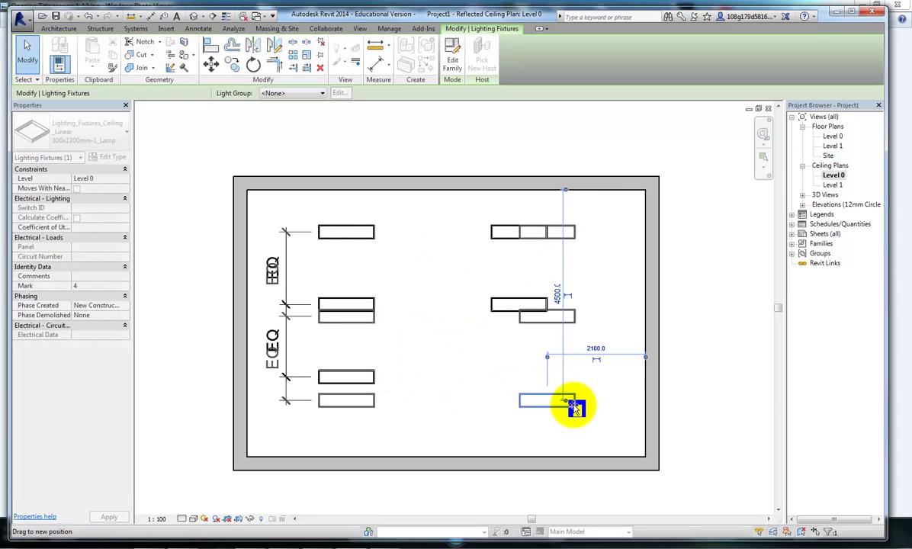
click(195, 271)
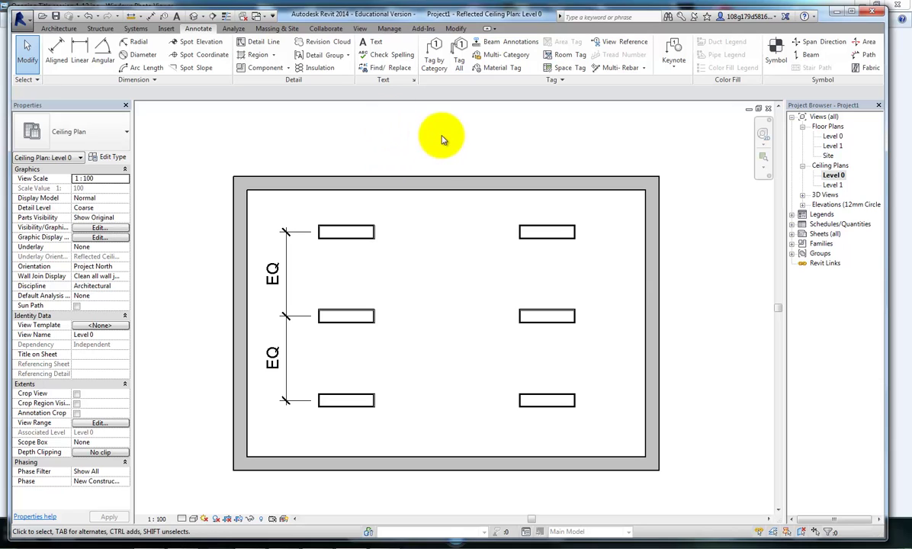
middle_drag(696, 169, 688, 176)
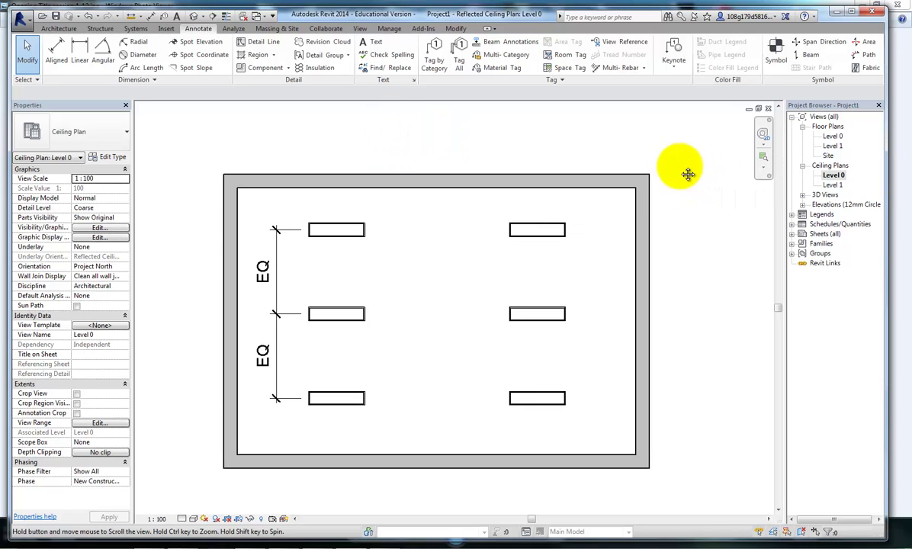
Step: Open the default 3D view and orbit it to a straight front view of the furnished room
click(193, 15)
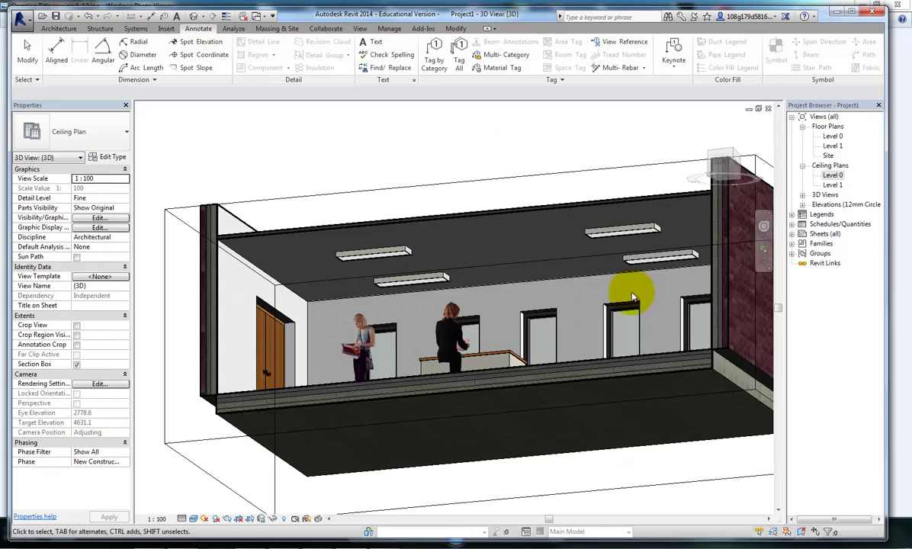
shift+middle_drag(596, 426, 557, 495)
scroll(587, 530, down, 3)
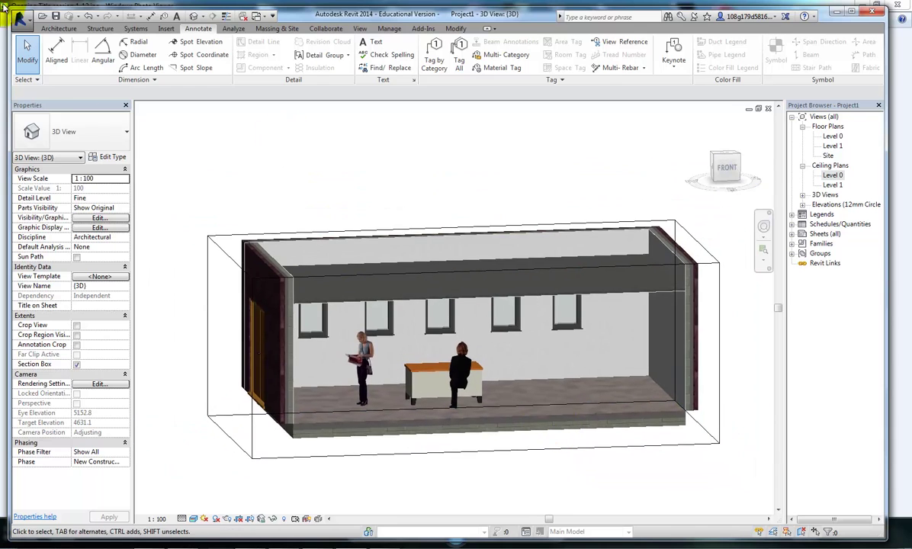
click(58, 29)
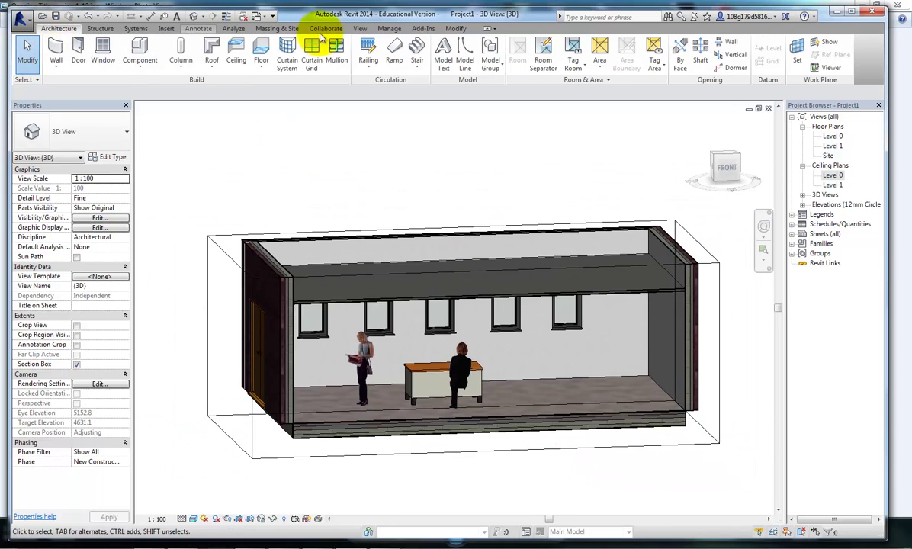
click(141, 70)
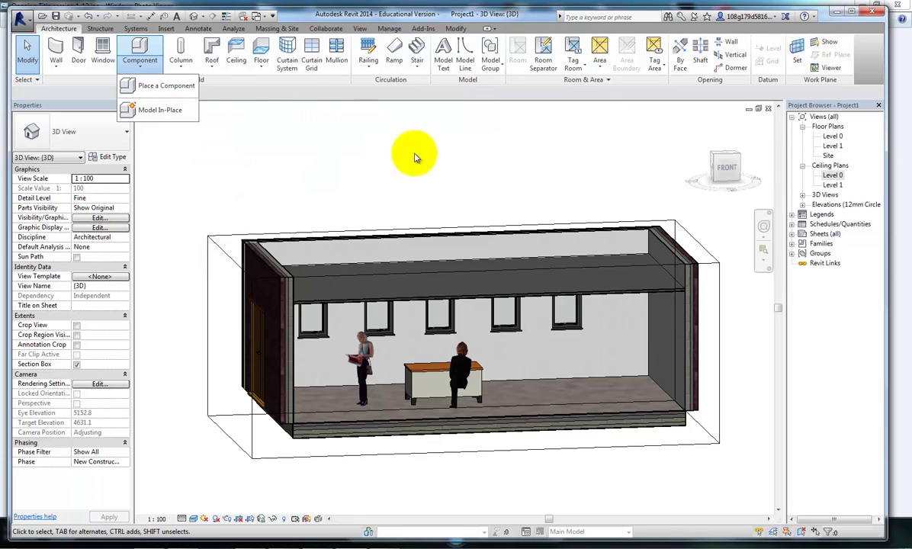
click(412, 187)
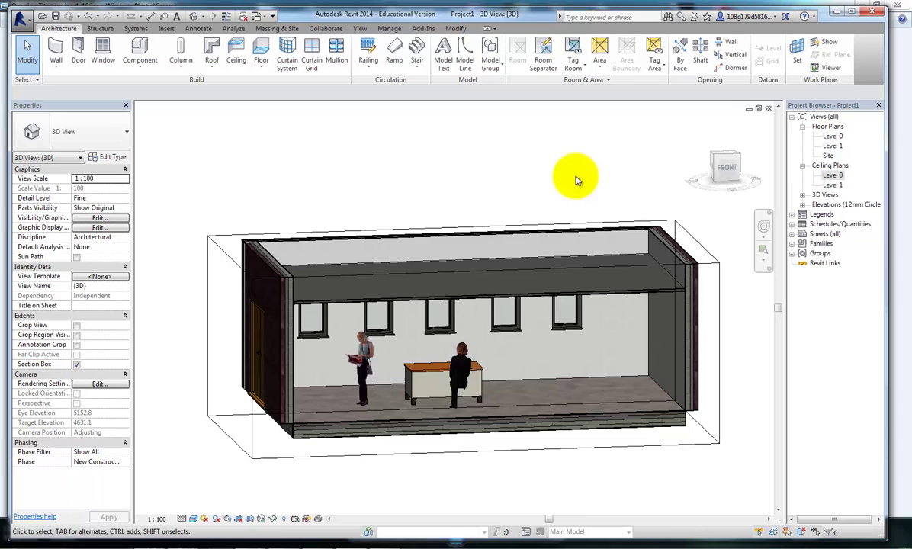
middle_drag(508, 187, 492, 188)
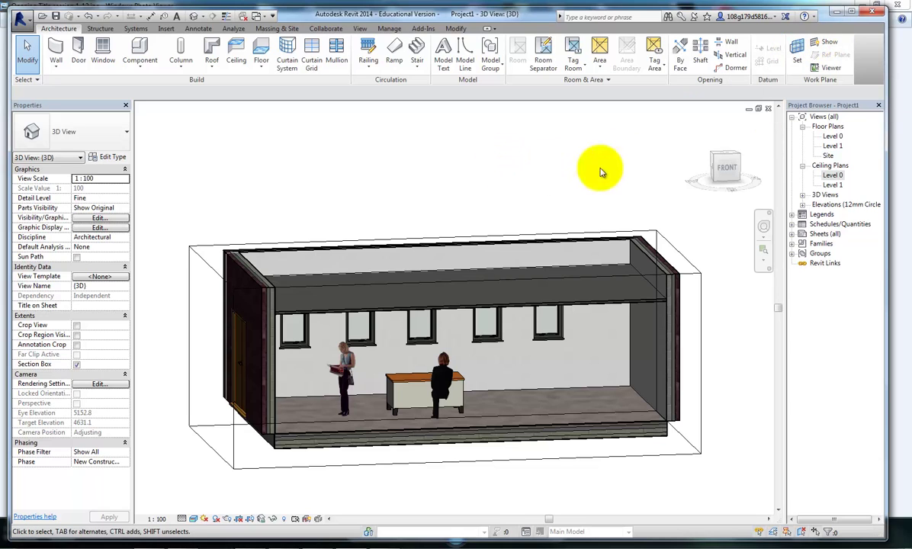
Step: On the Level 0 plan, draw a reference plane beside the right wall and name it chimney
double_click(832, 136)
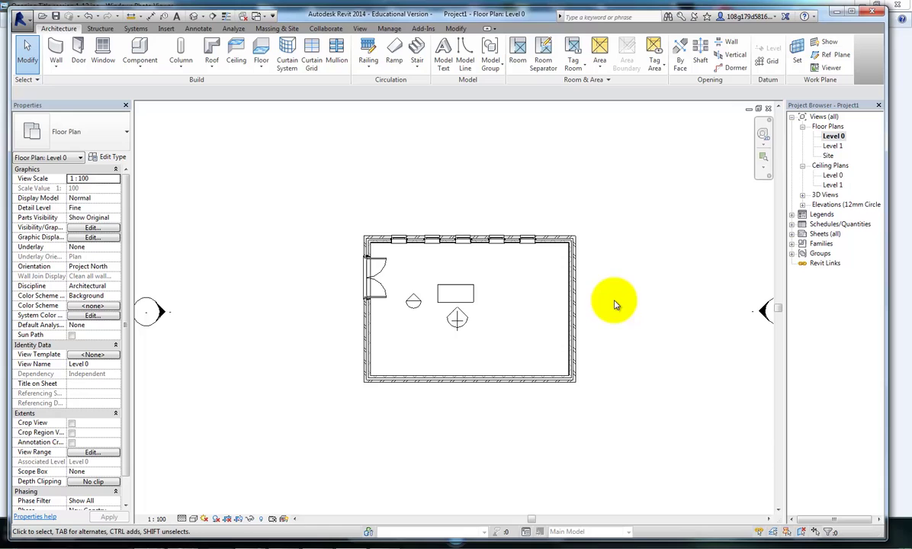
scroll(618, 297, up, 2)
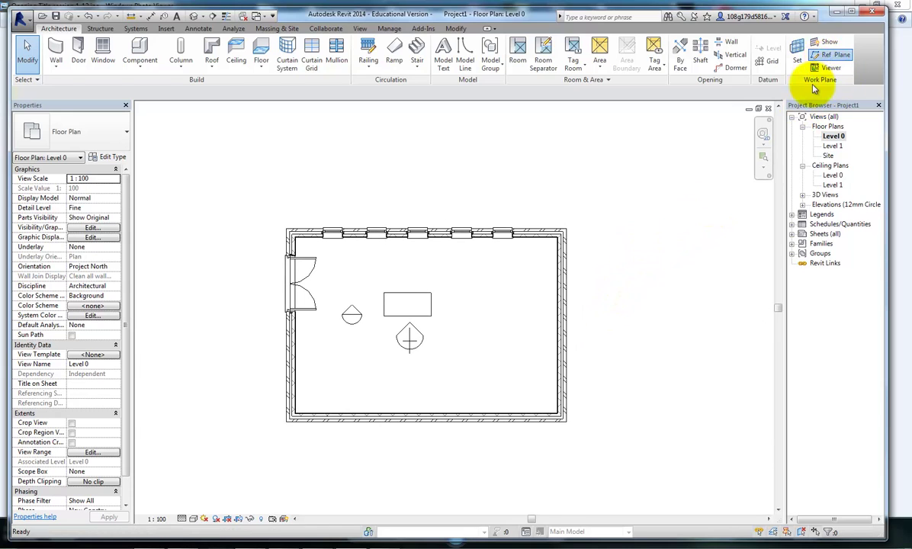
click(512, 272)
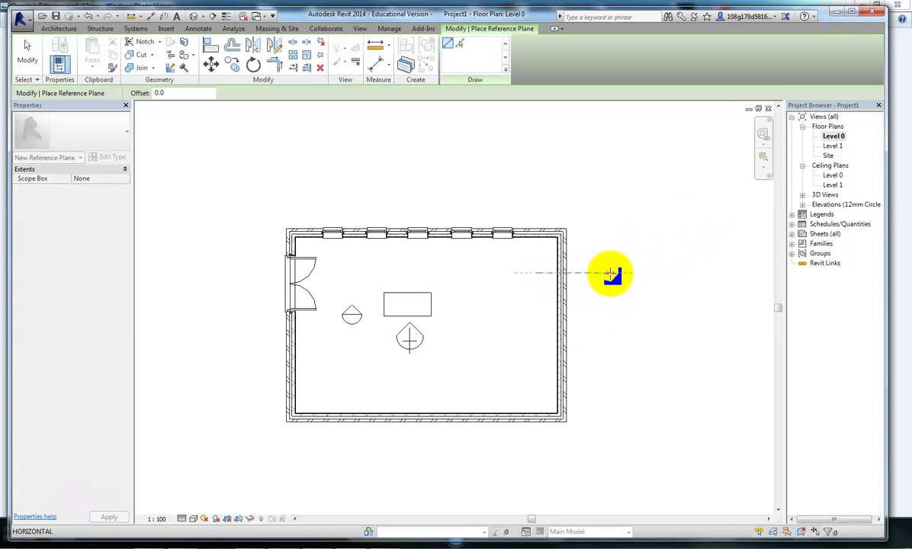
click(610, 273)
key(Escape)
key(Escape)
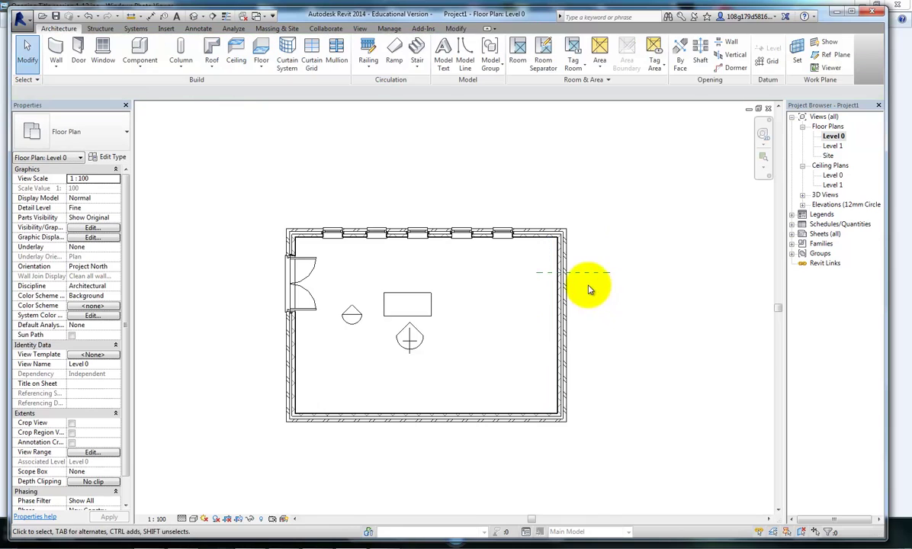
scroll(599, 289, up, 2)
click(621, 264)
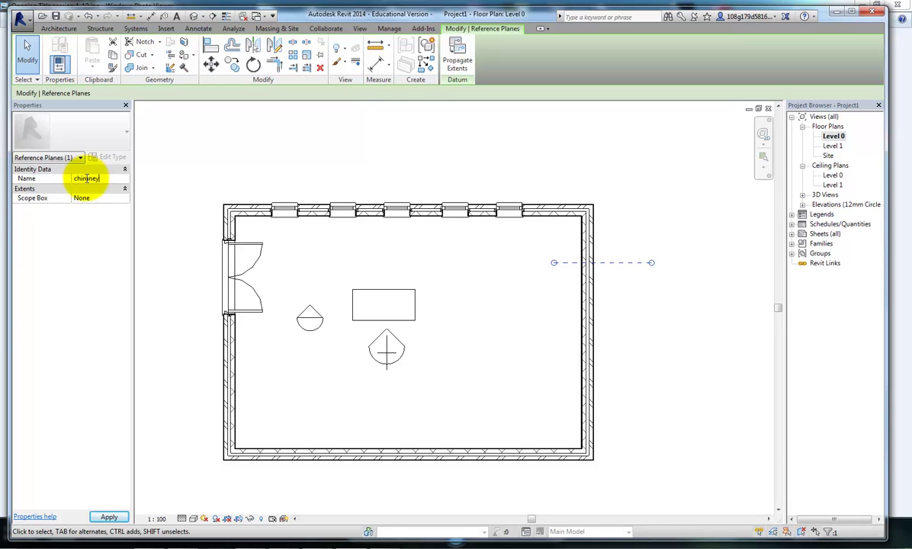
click(236, 186)
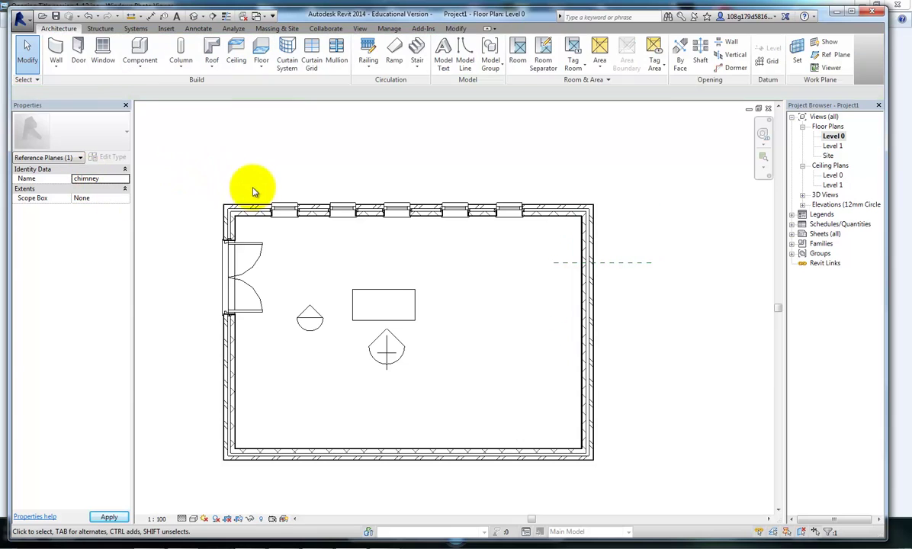
middle_drag(325, 163, 349, 149)
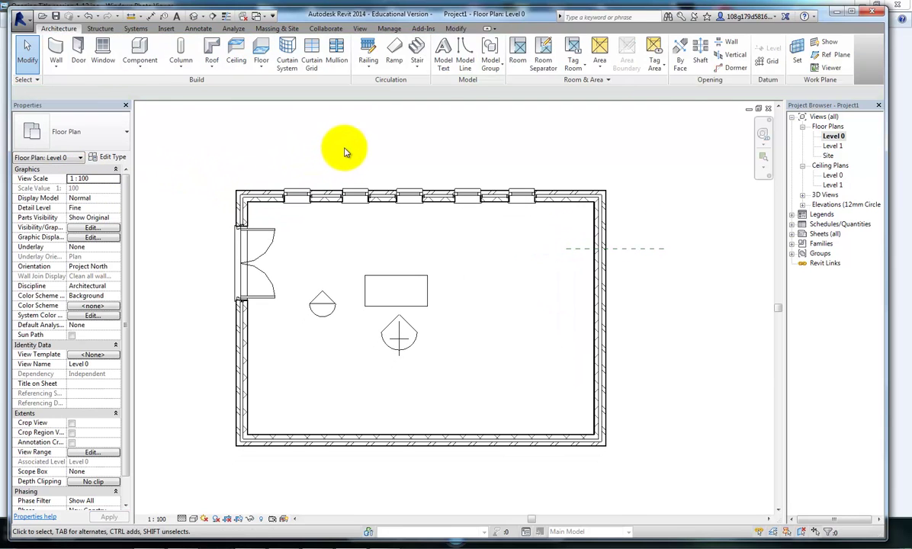
Step: Back in the 3D view, set the chimney reference plane as the active work plane
key(ctrl+Tab)
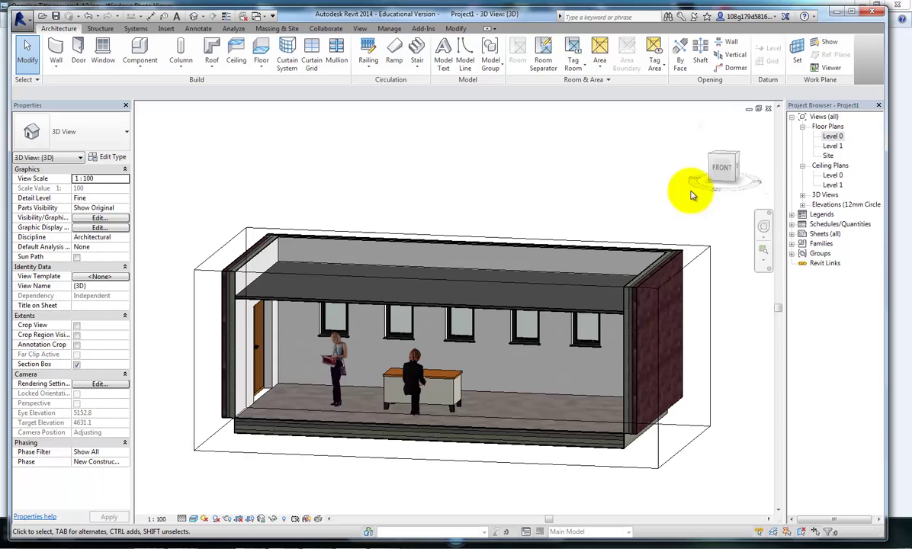
click(796, 55)
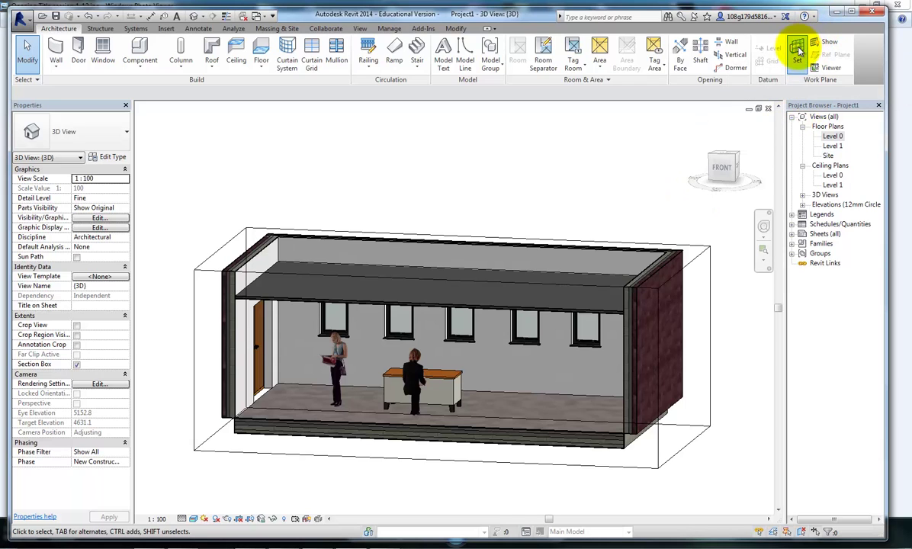
click(525, 279)
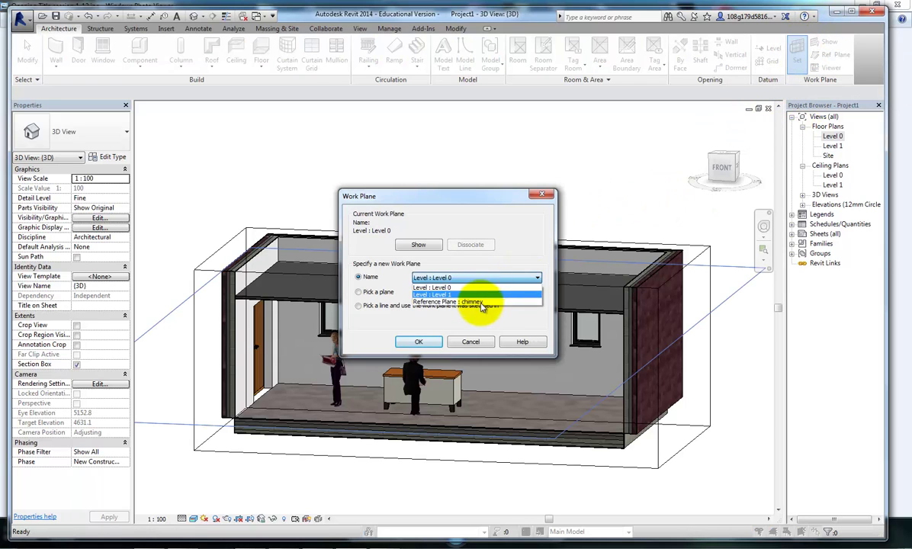
click(481, 308)
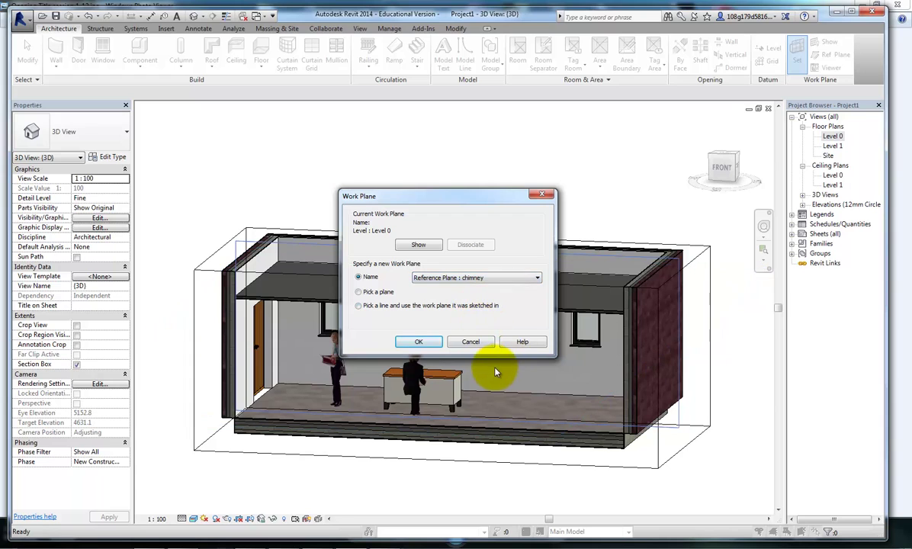
click(418, 343)
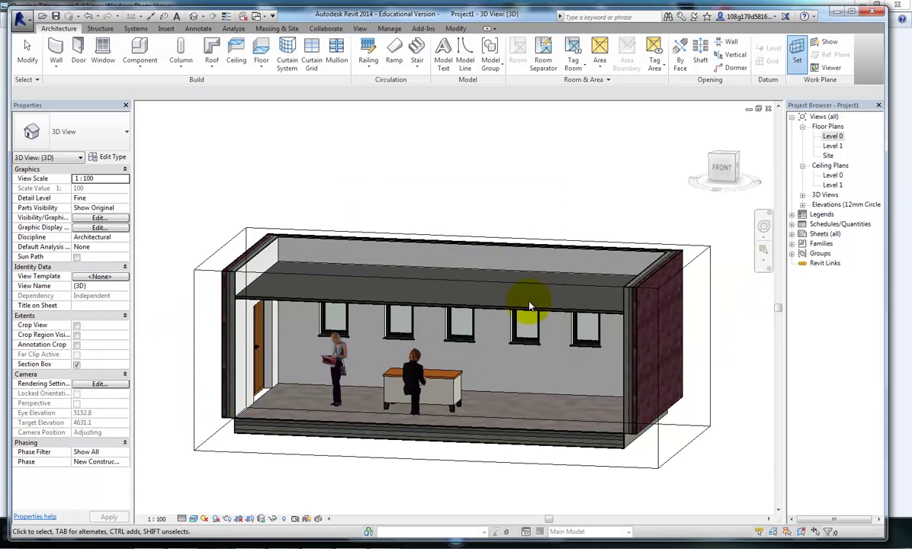
Step: Display the work plane and orbit toward the windowed interior wall and brick end wall
click(827, 42)
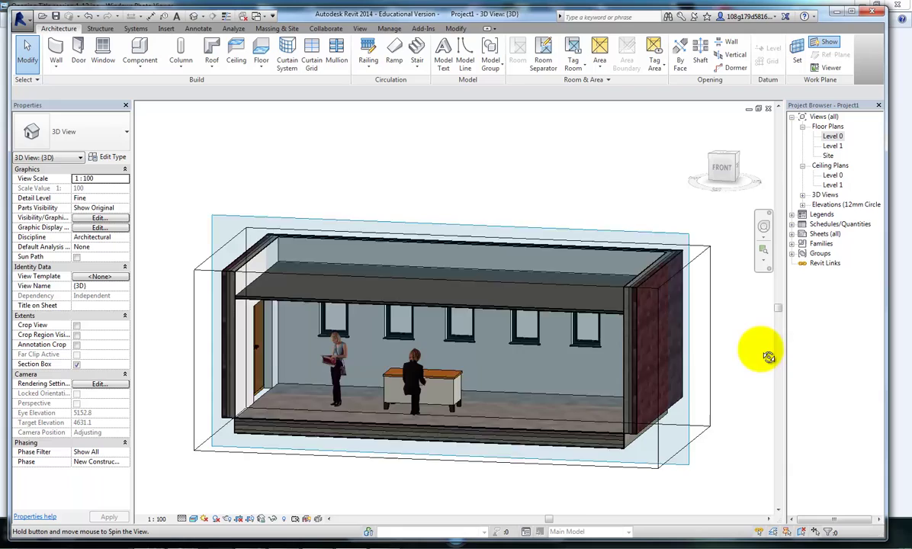
shift+middle_drag(769, 359, 719, 367)
shift+middle_drag(715, 458, 721, 405)
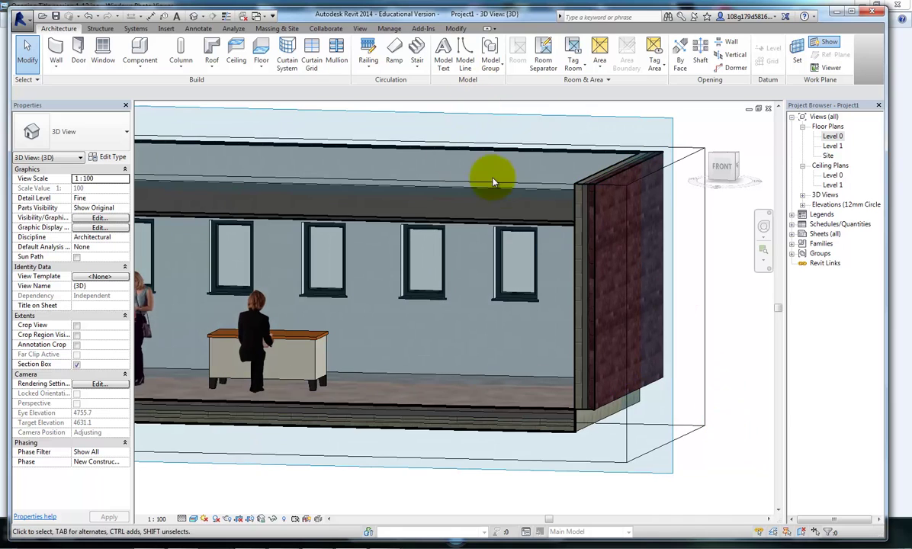
middle_drag(606, 215, 608, 193)
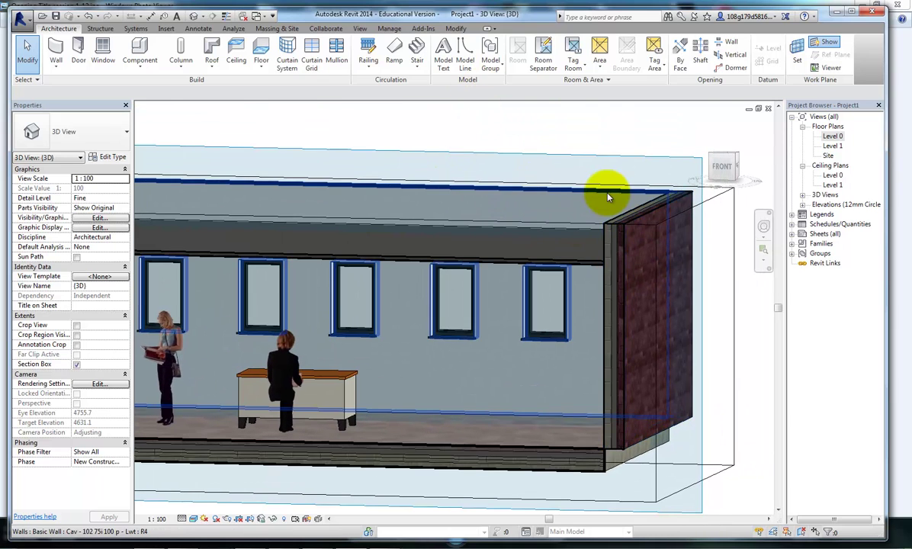
Step: Create an in-place Duct Fittings model named chimney
click(140, 64)
click(145, 108)
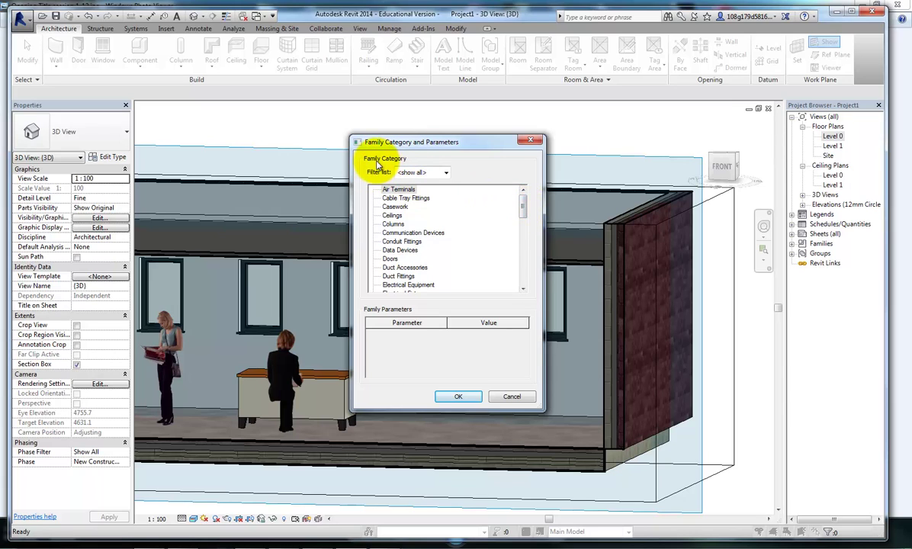
scroll(500, 229, down, 1)
click(404, 259)
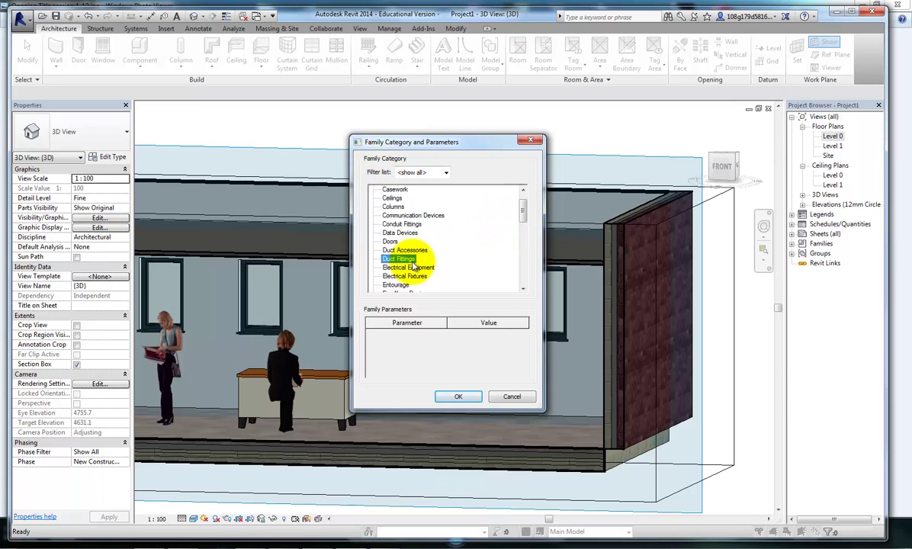
click(458, 398)
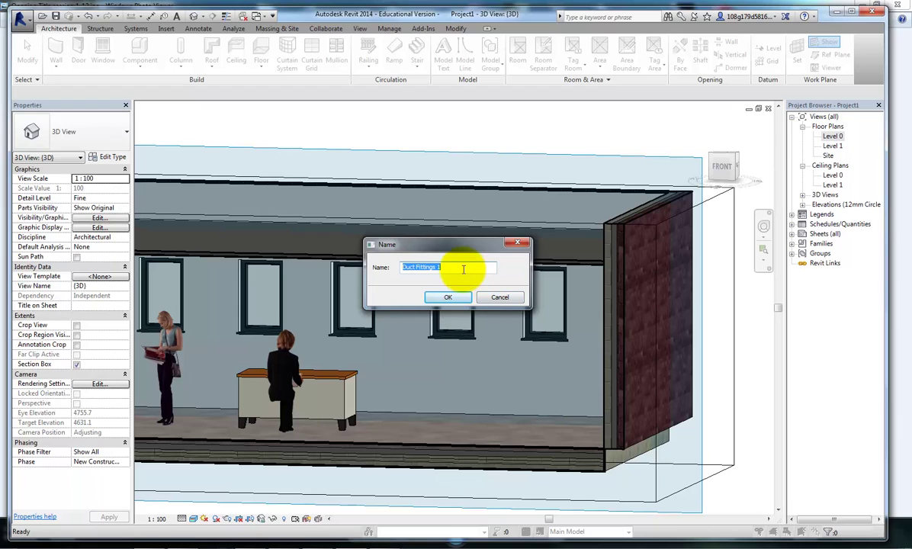
text(chimney)
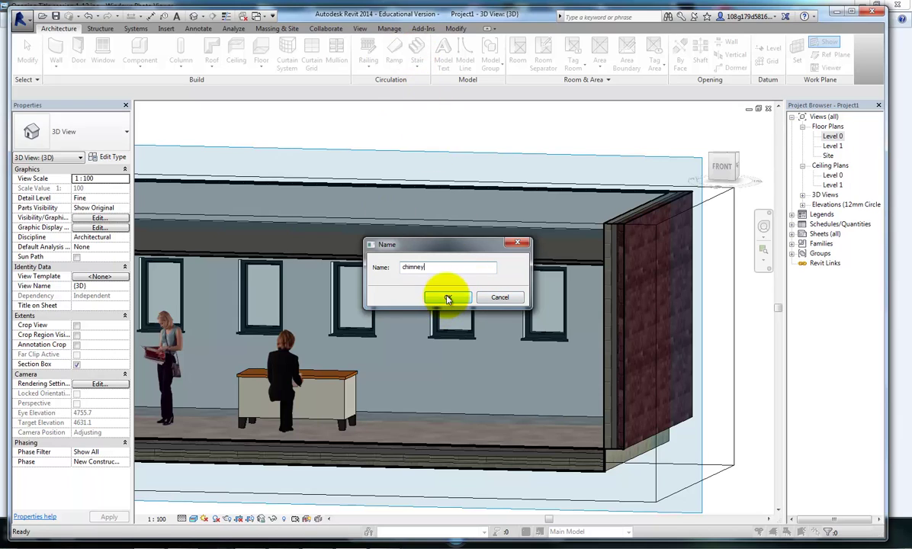
click(447, 298)
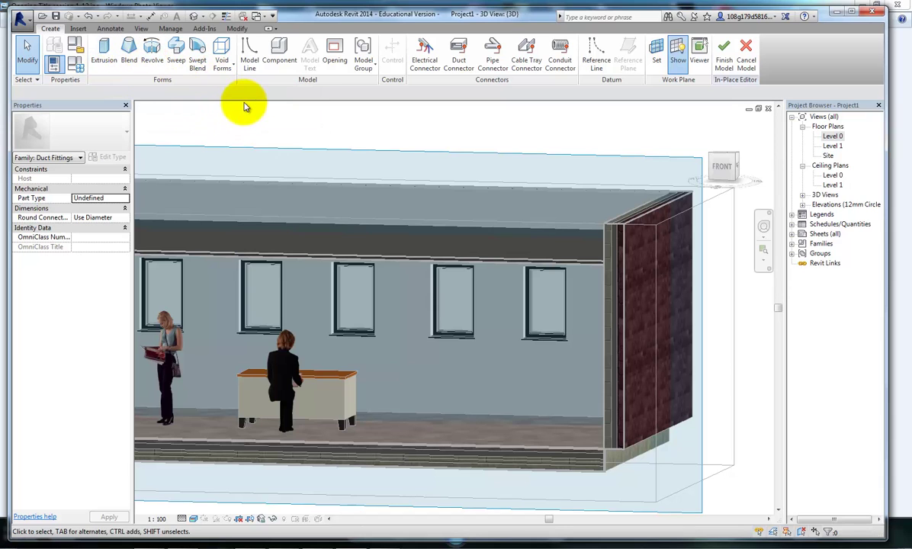
Step: Sketch a two-line sweep path rising up the brick end wall above the roof
click(177, 48)
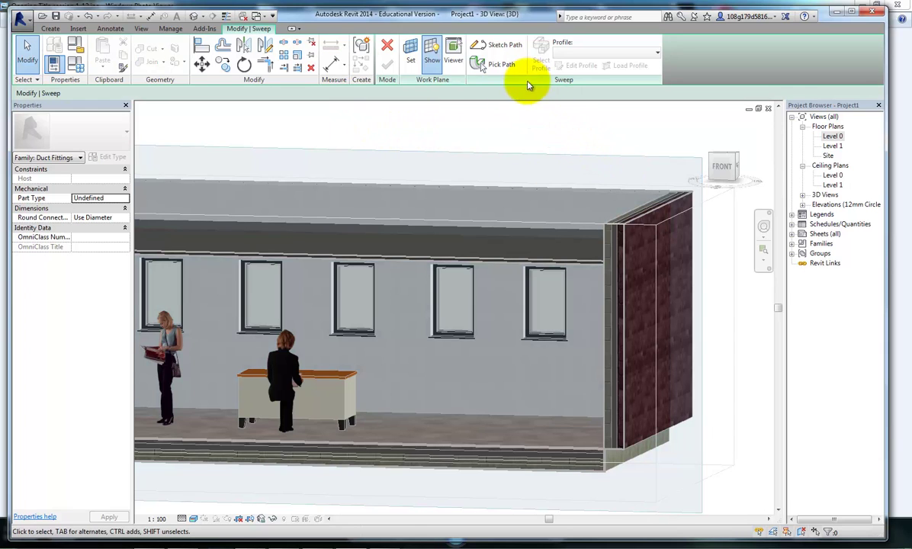
click(504, 48)
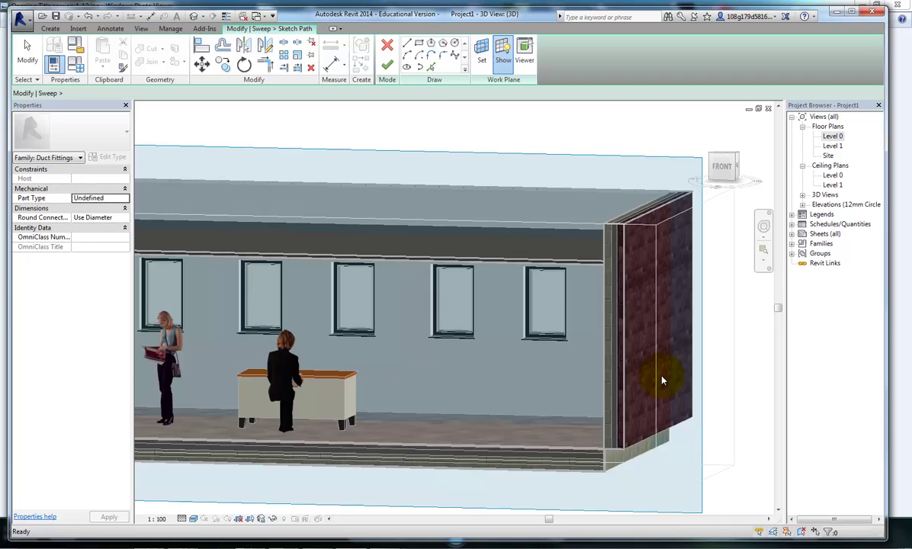
key(l)
key(i)
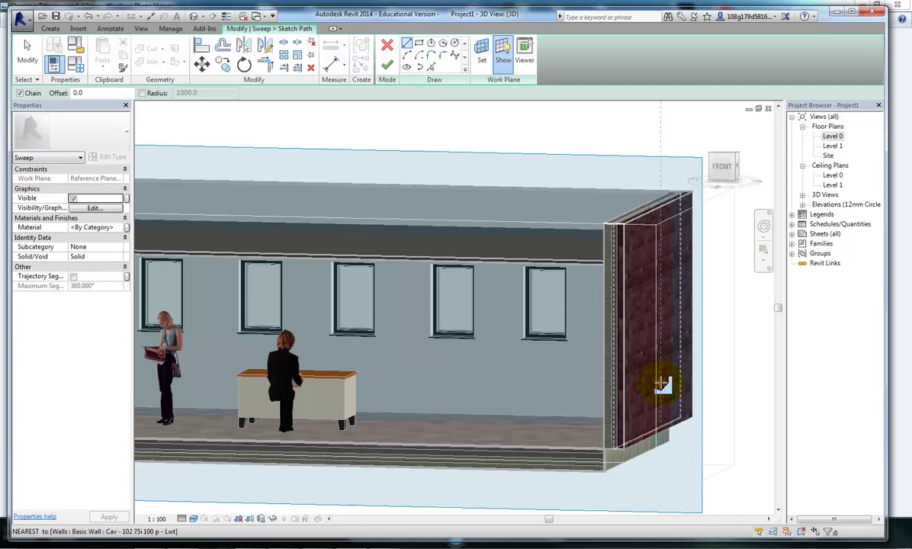
click(662, 384)
click(689, 368)
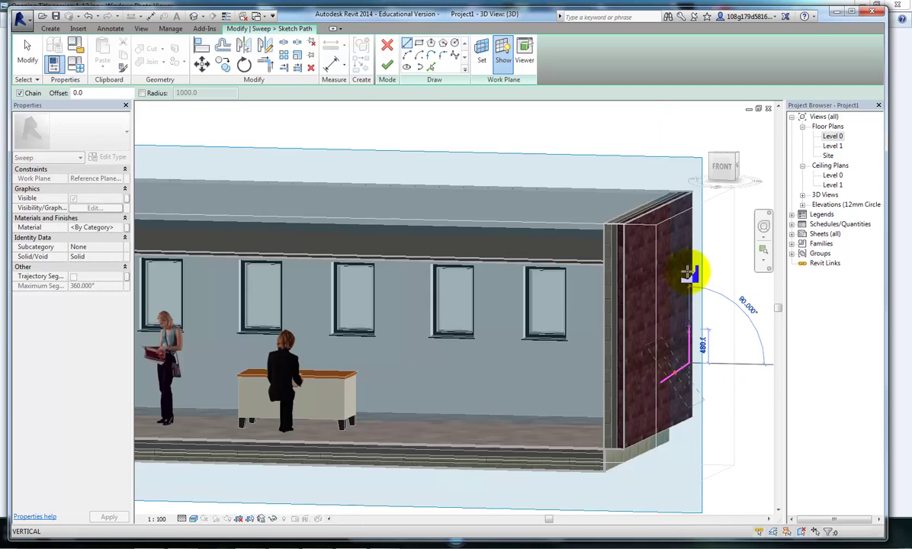
click(691, 123)
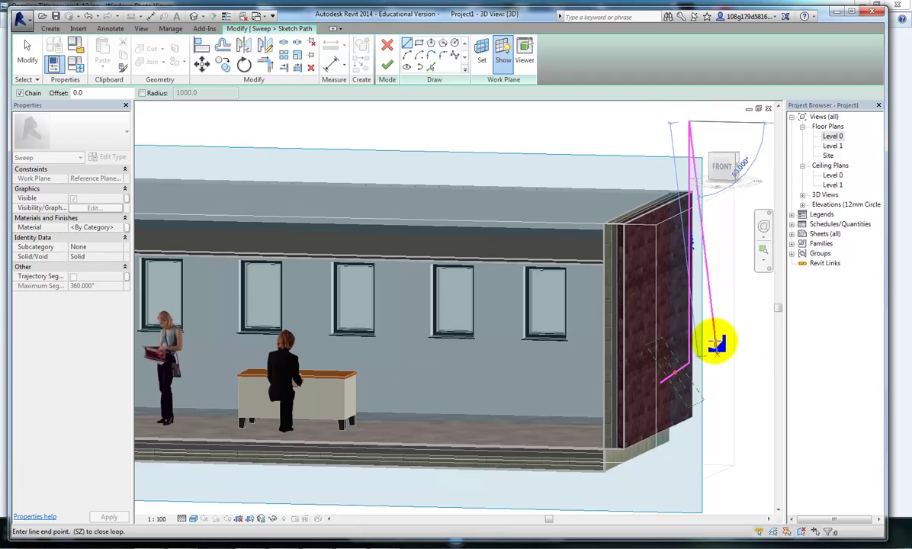
key(Escape)
key(Escape)
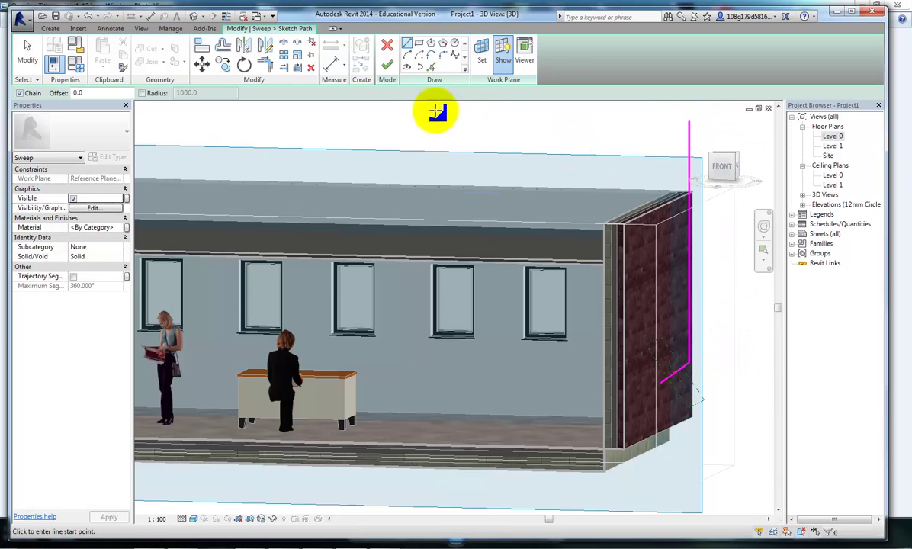
click(387, 65)
click(541, 61)
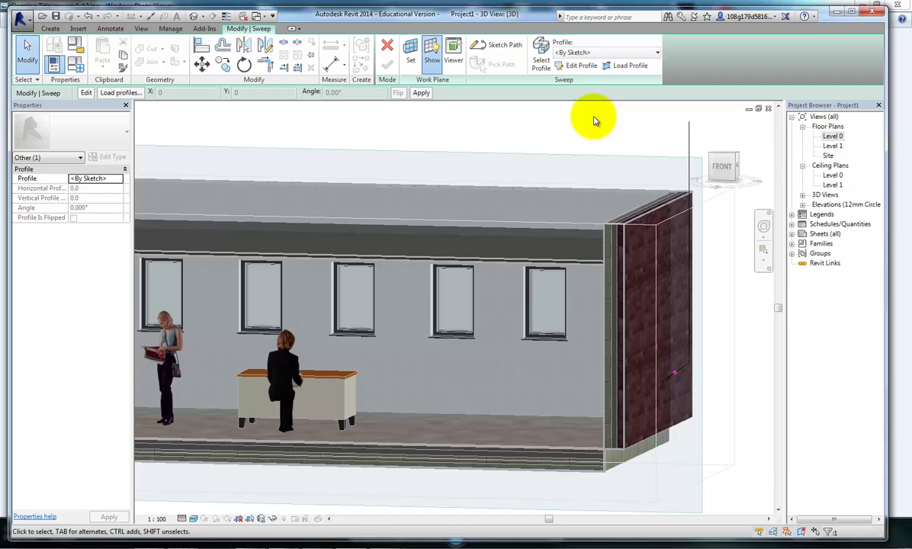
Step: Draw a circle profile at the path midpoint and finish the sweep into a round pipe
click(583, 68)
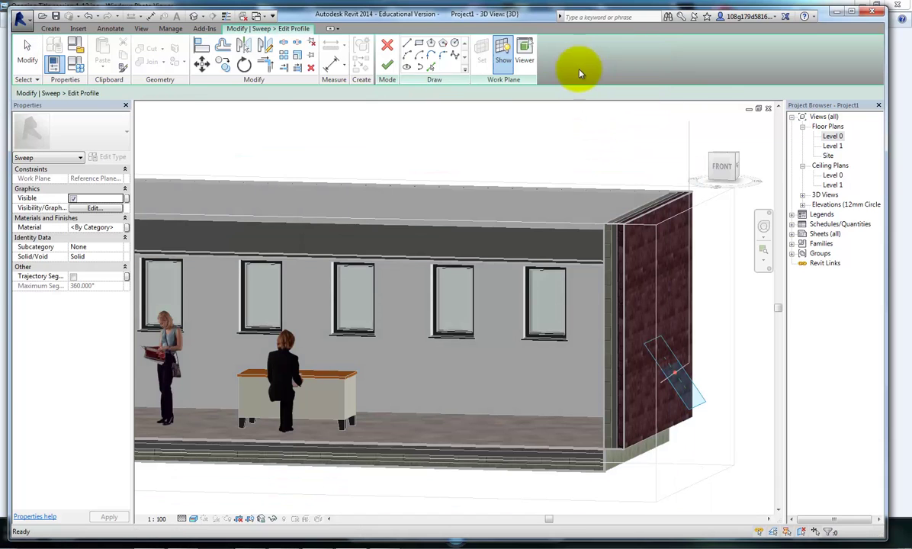
click(455, 44)
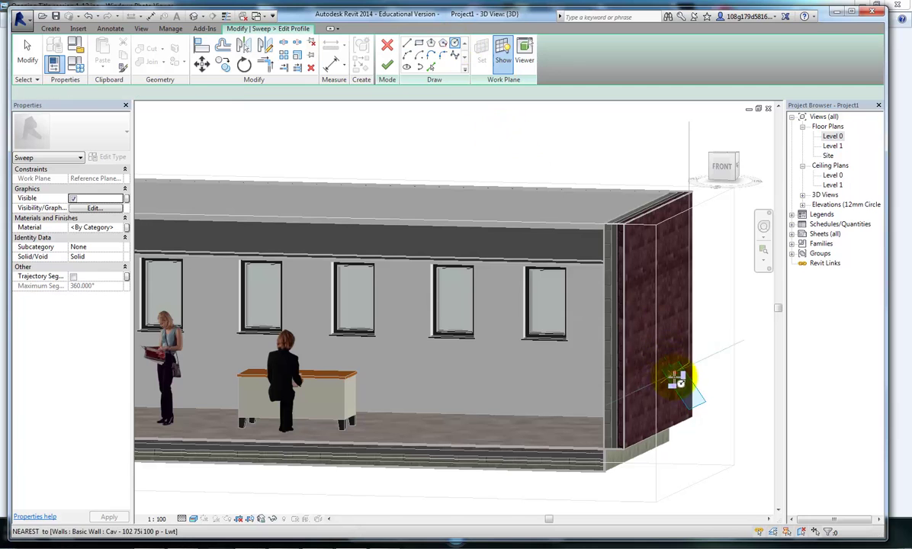
scroll(692, 396, up, 5)
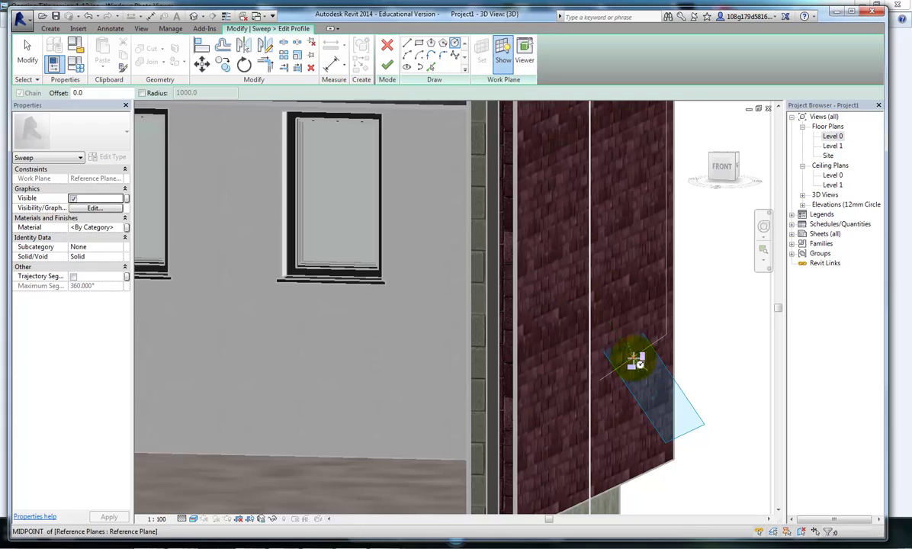
click(636, 361)
click(648, 372)
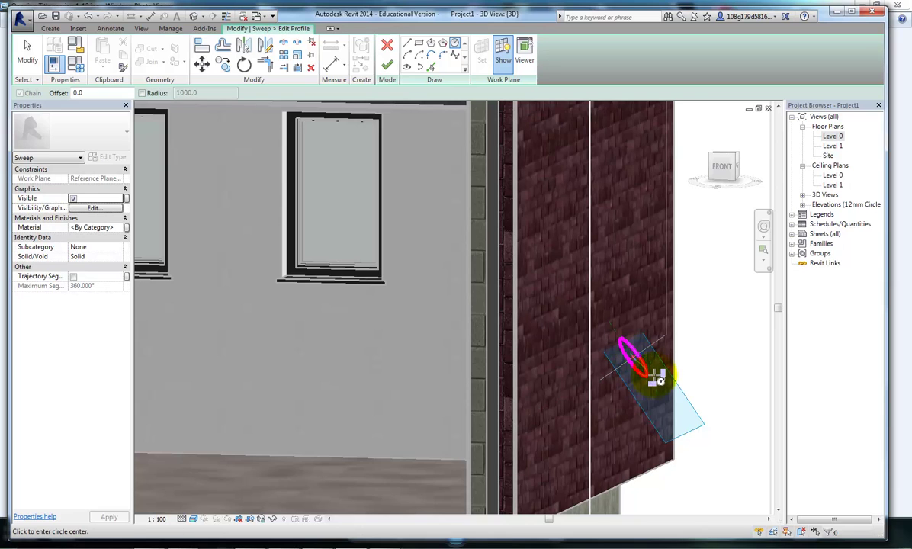
click(387, 66)
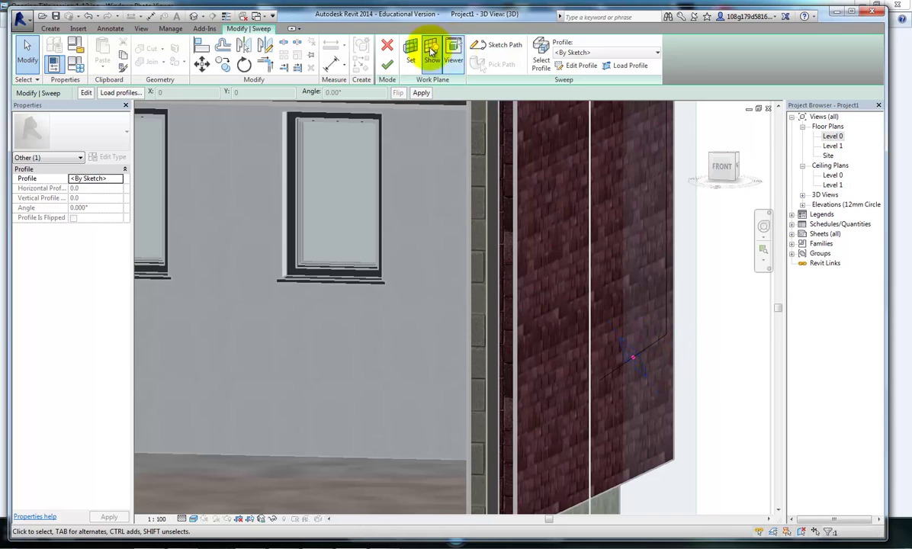
click(388, 65)
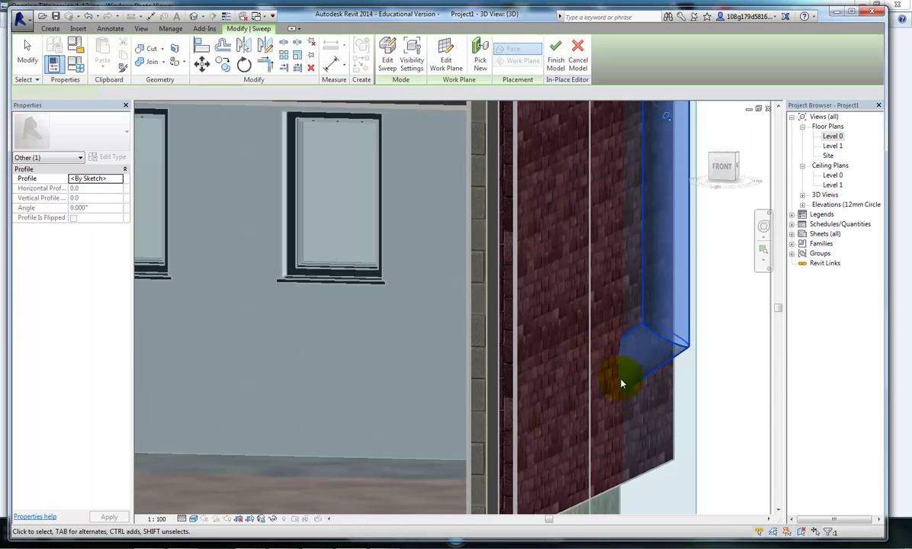
scroll(622, 384, down, 5)
middle_drag(708, 444, 669, 298)
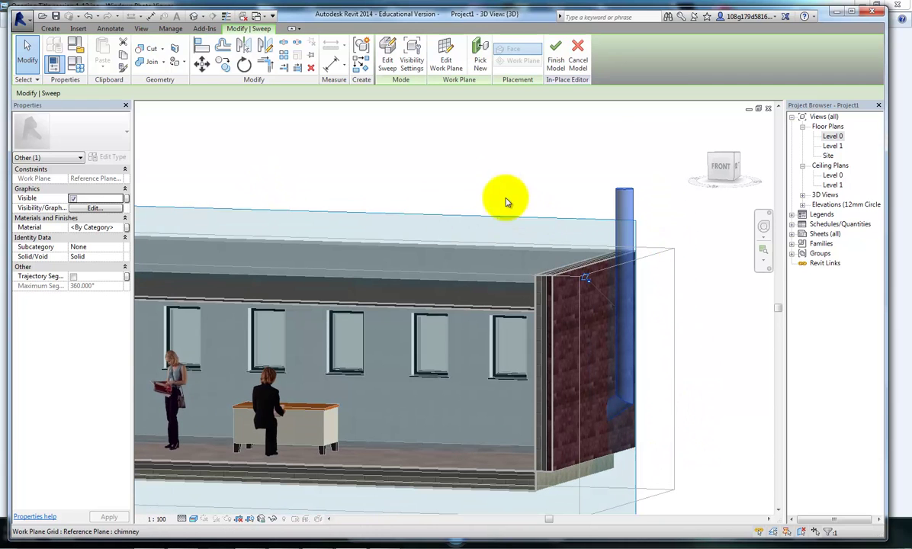
Step: Set the chimney sweep's material to Aluminium and finish the in-place model
click(120, 228)
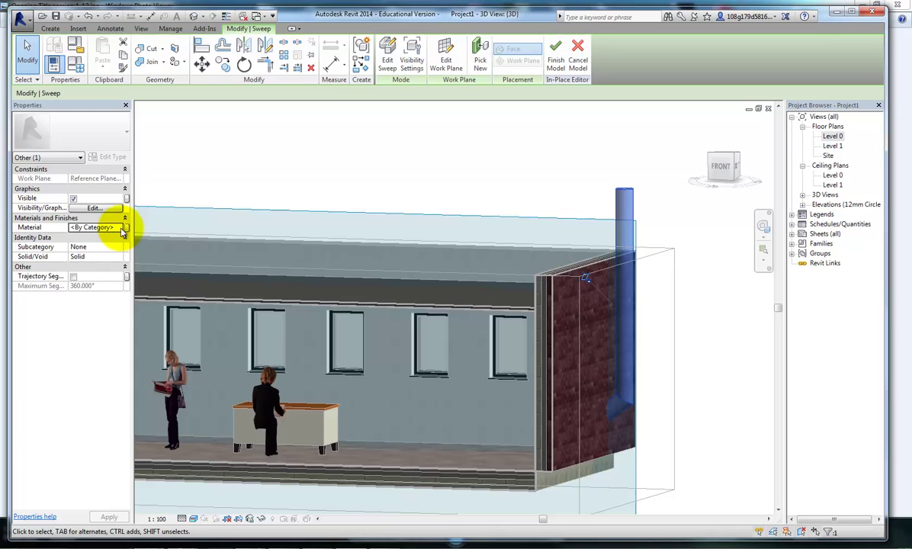
click(121, 228)
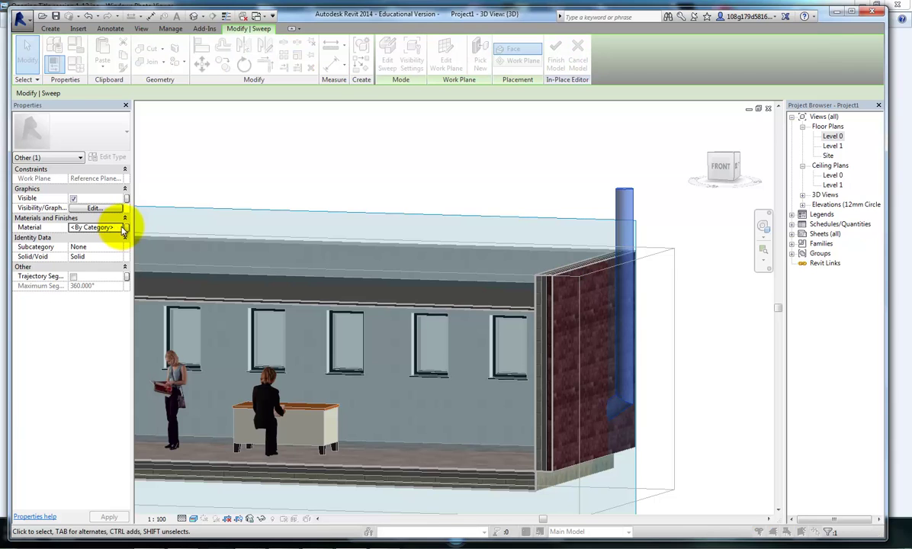
click(206, 238)
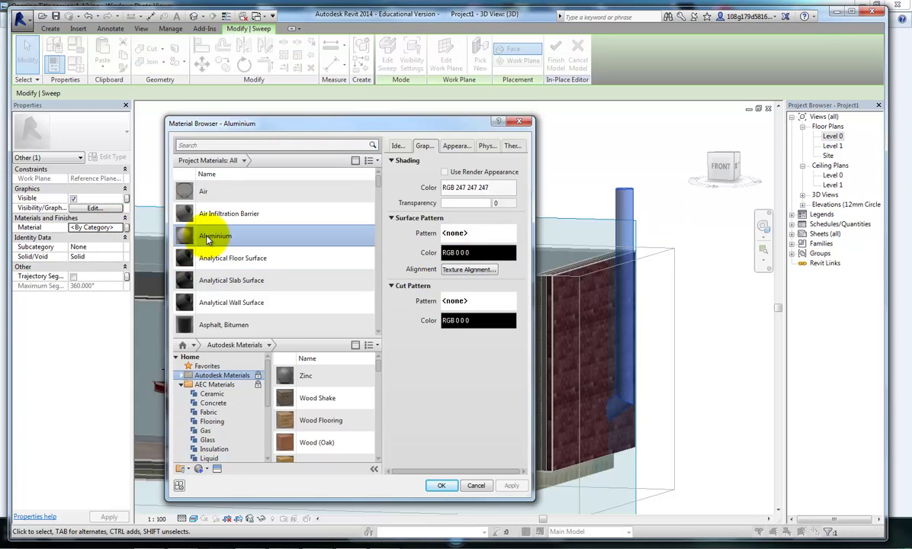
click(441, 485)
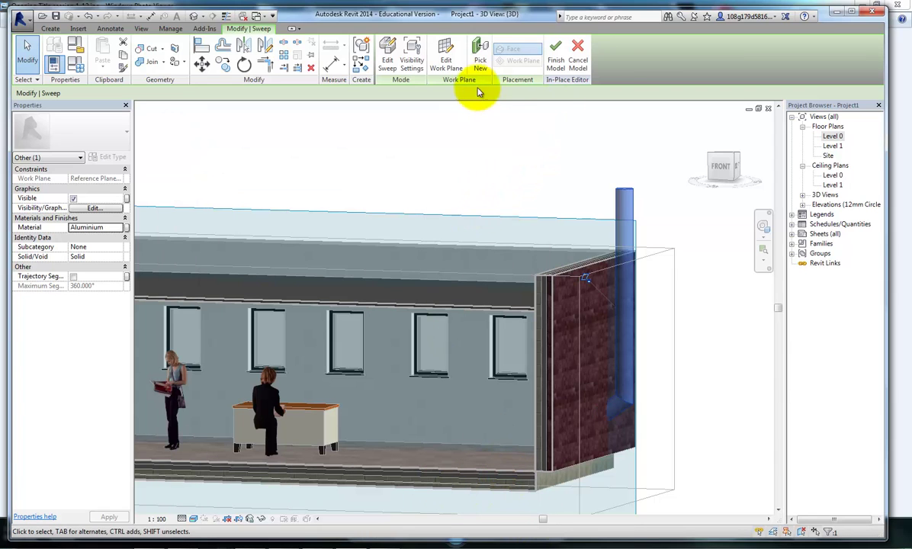
click(557, 52)
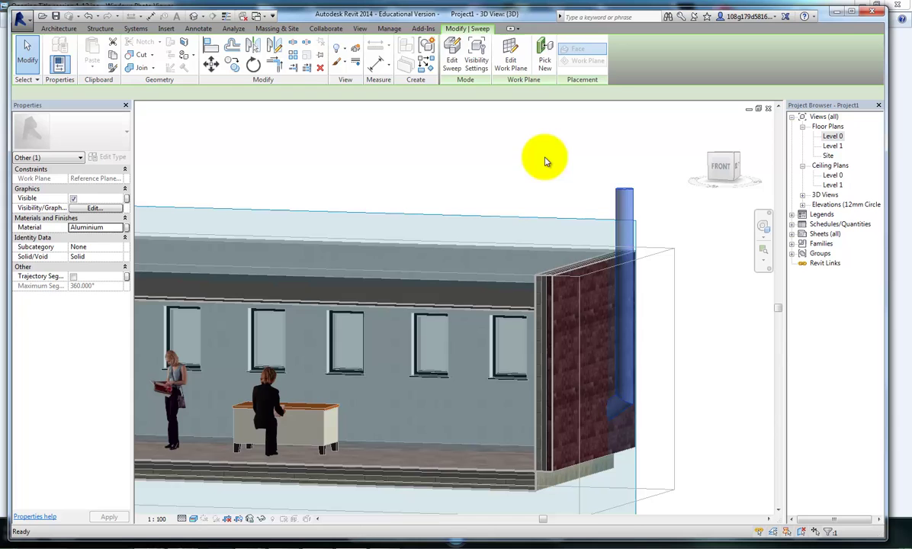
click(550, 163)
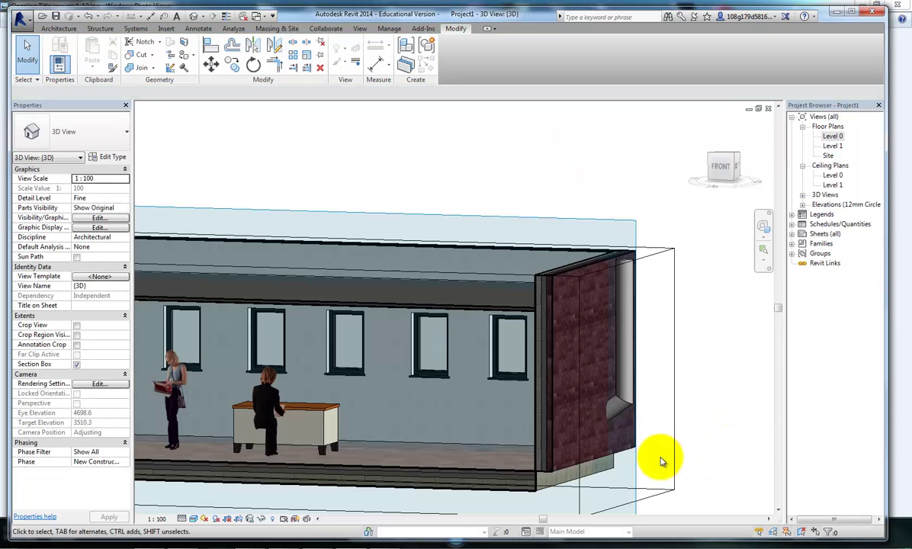
Step: Orbit to the right side and drag the section box's top up to include the upper storey
shift+middle_drag(662, 461, 668, 442)
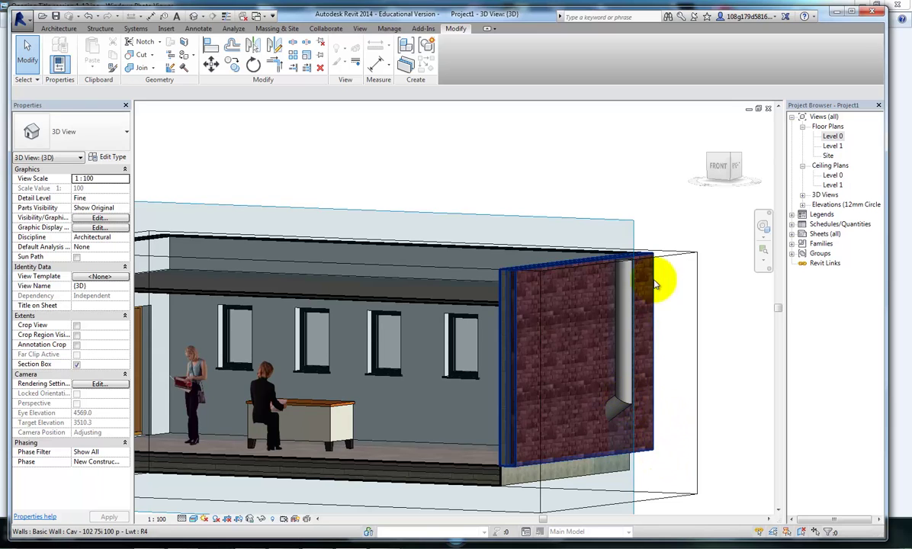
shift+middle_drag(656, 279, 692, 254)
click(692, 254)
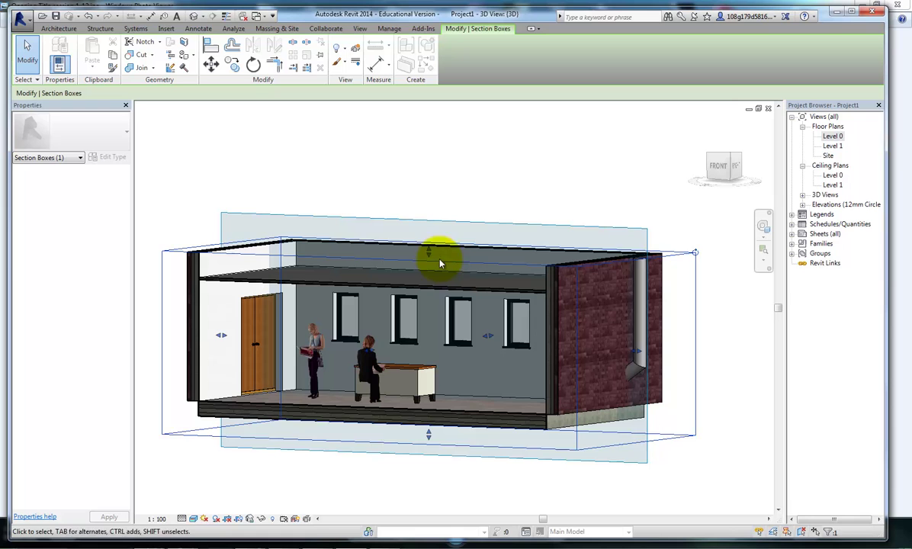
drag(429, 253, 428, 134)
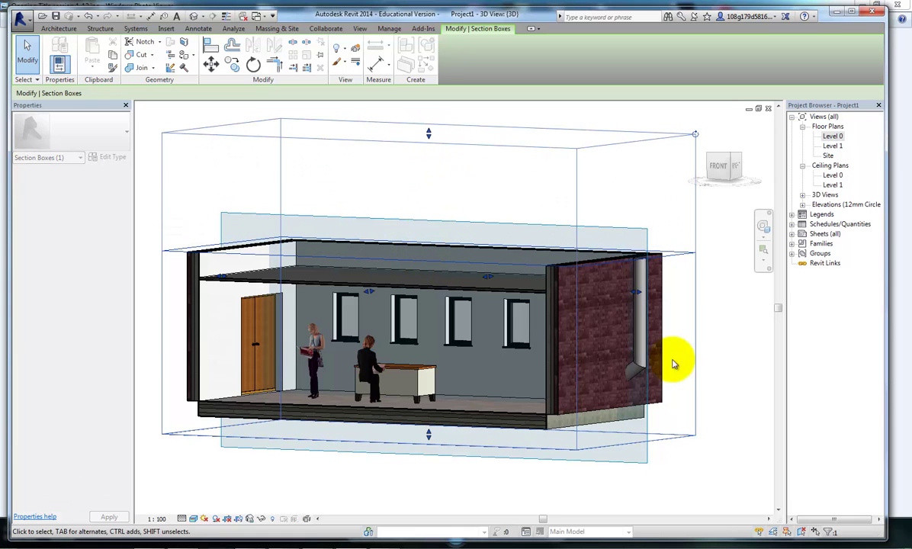
Step: Edit the chimney sweep path, dragging its top end up to 5500 above the roof
click(721, 347)
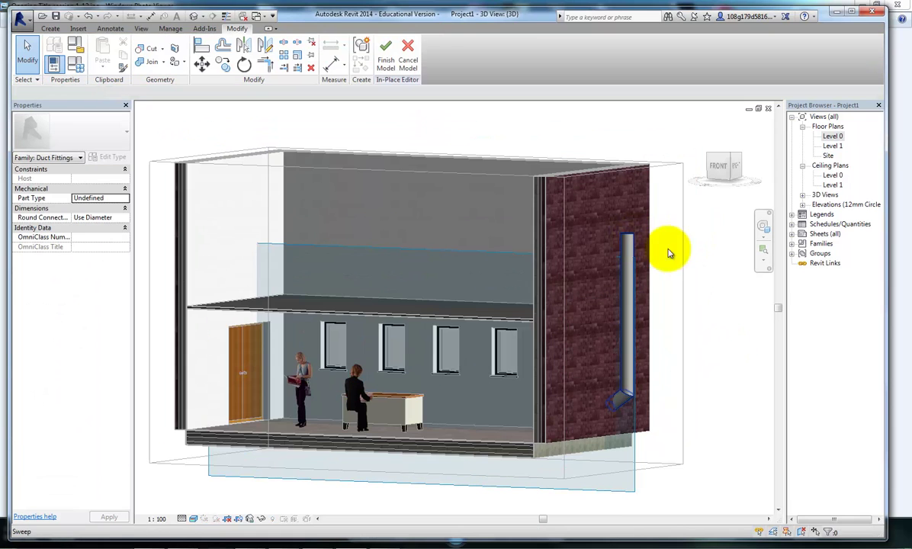
click(630, 240)
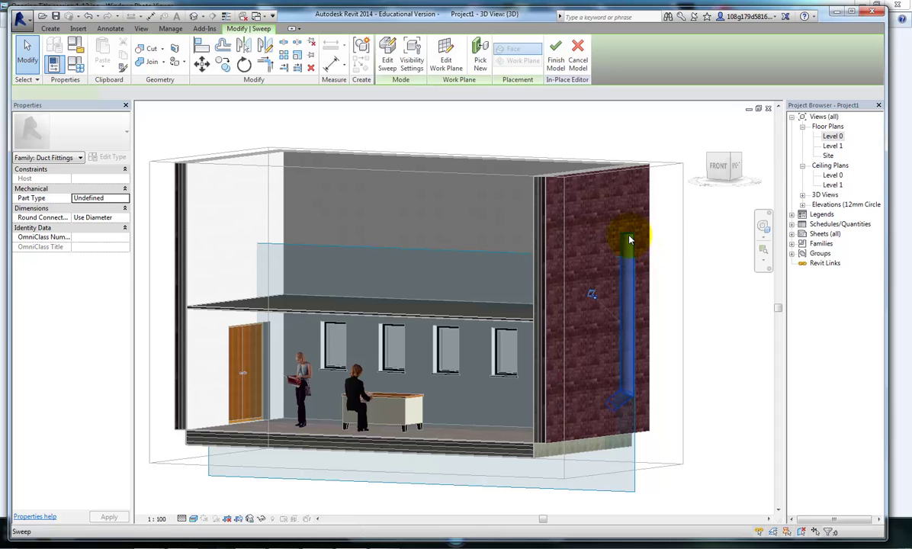
click(388, 61)
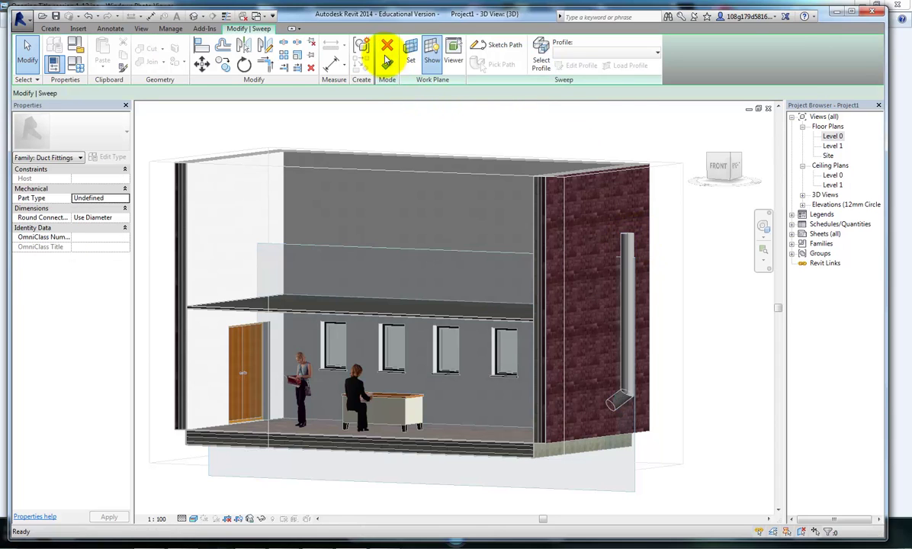
click(499, 46)
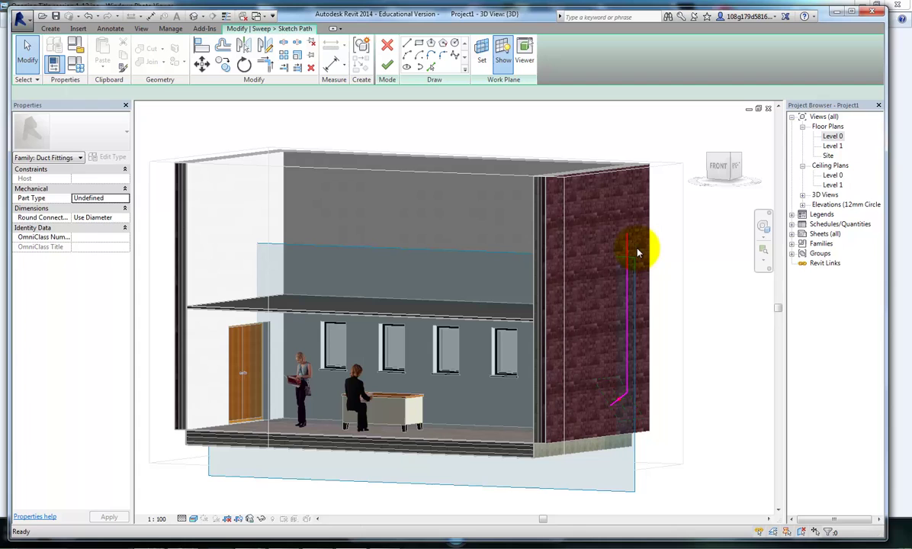
click(628, 240)
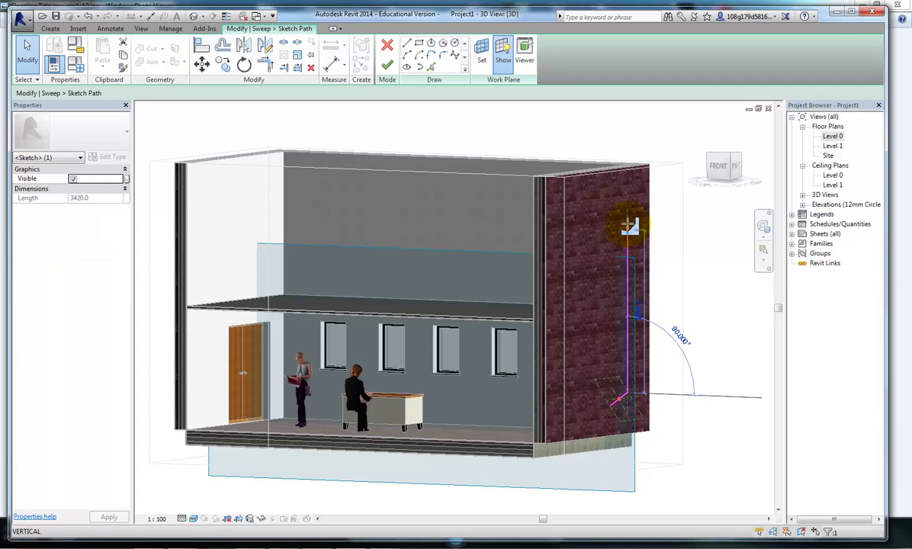
drag(628, 169, 628, 138)
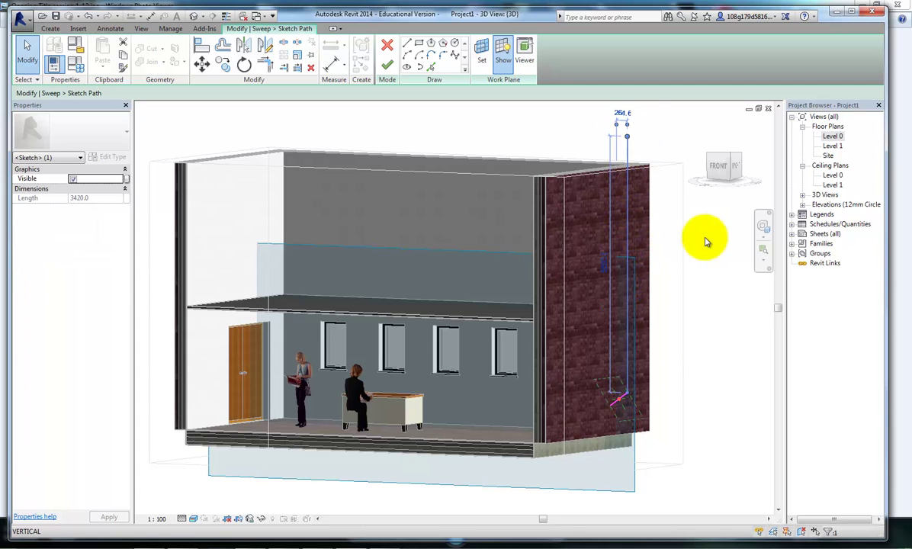
click(388, 66)
click(387, 66)
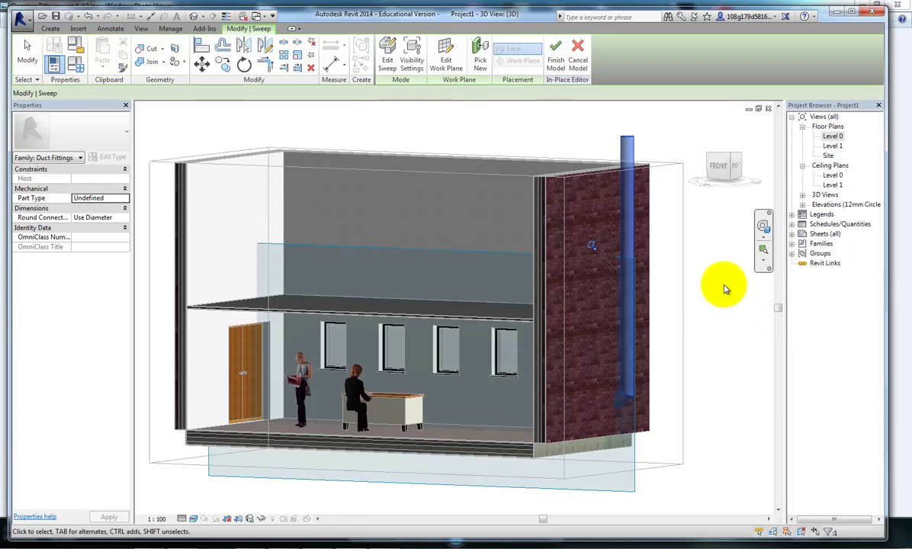
Step: Orbit to check the lengthened chimney and commit the in-place model
click(710, 359)
click(707, 401)
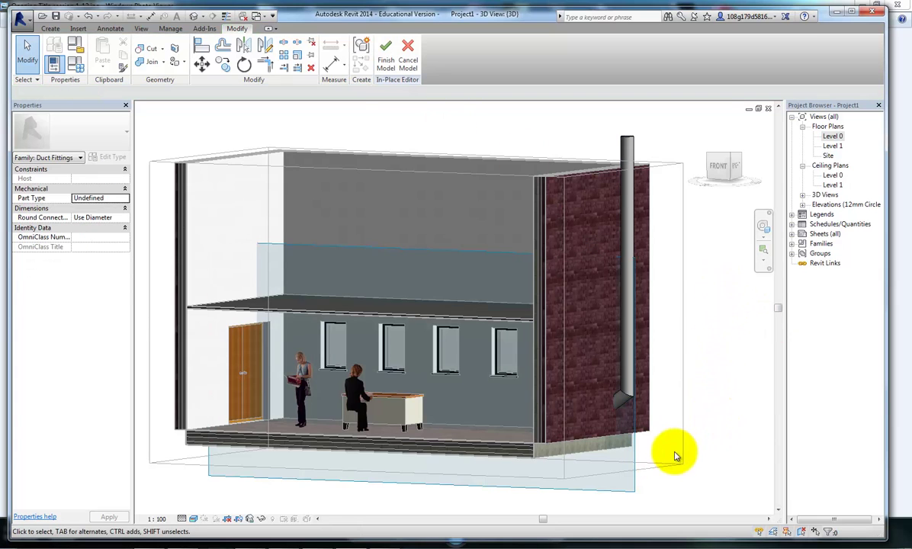
shift+middle_drag(474, 484, 556, 482)
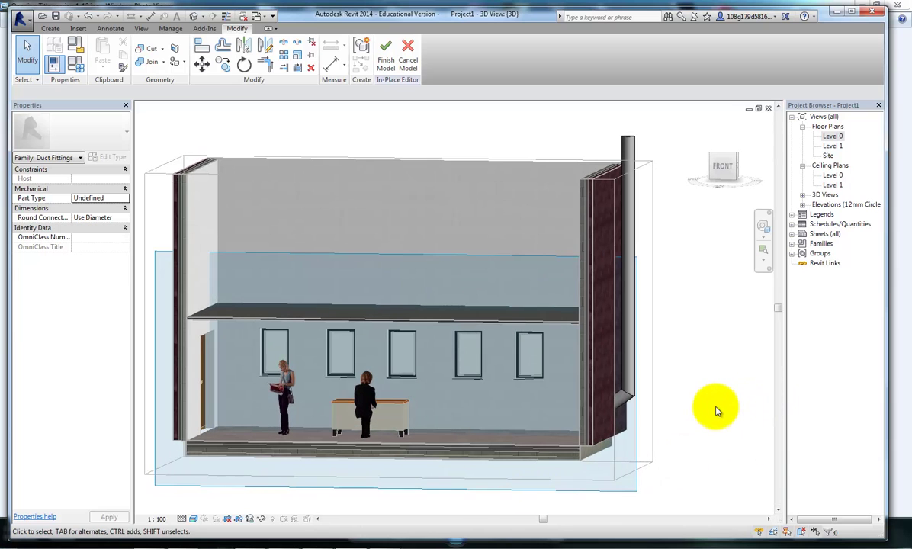
shift+middle_drag(713, 412, 649, 375)
click(394, 56)
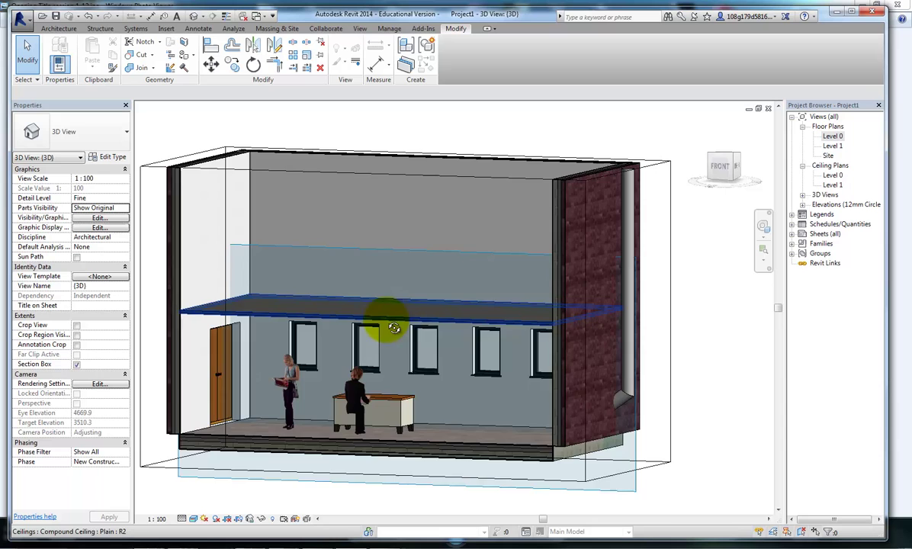
shift+middle_drag(387, 321, 526, 375)
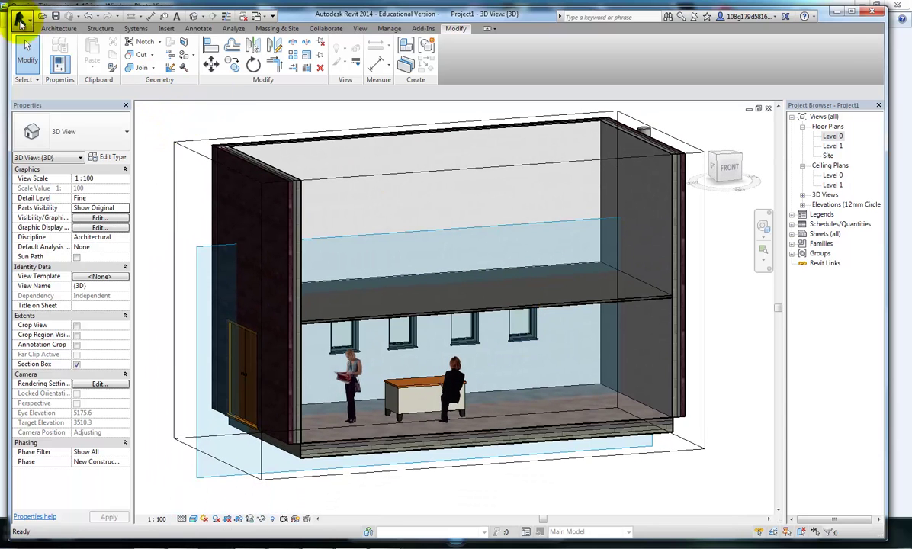
Step: Drag the section box's front face outward so the full brick front wall shows
click(61, 29)
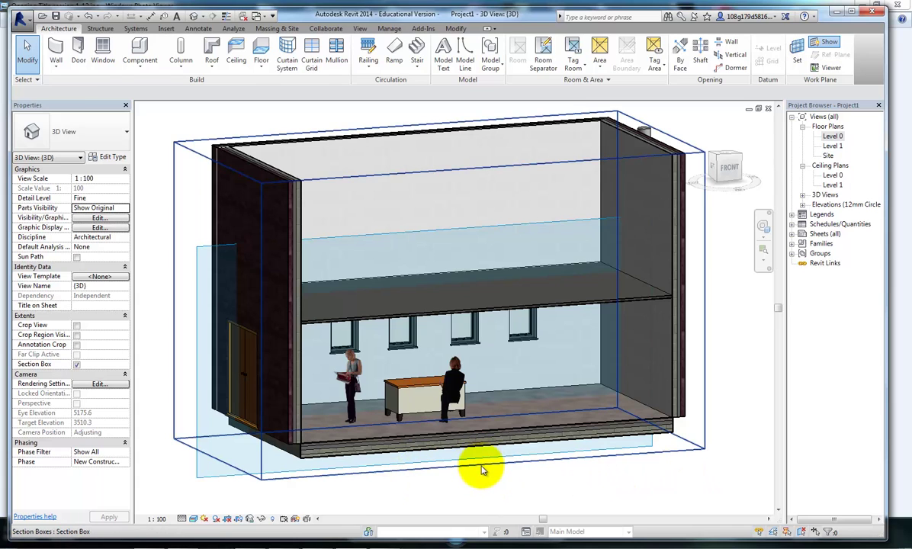
click(450, 441)
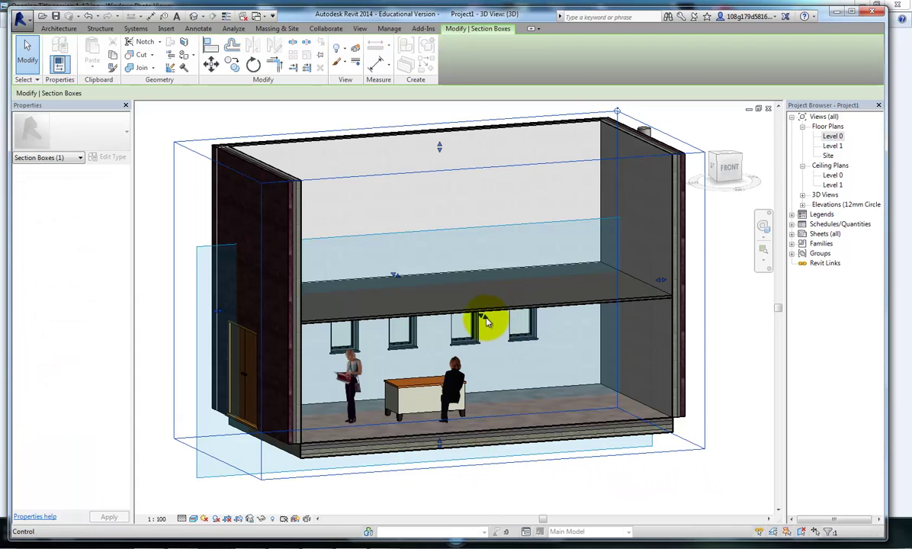
drag(486, 321, 607, 489)
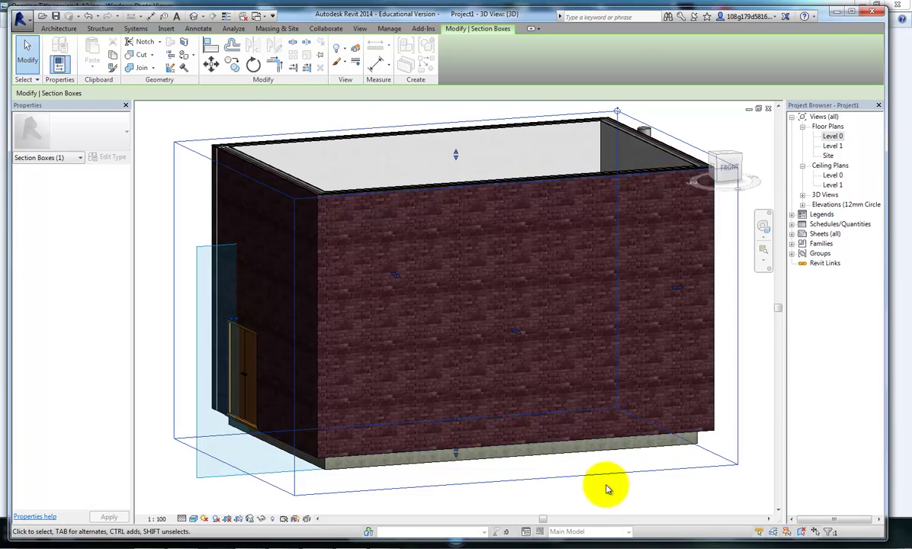
click(580, 504)
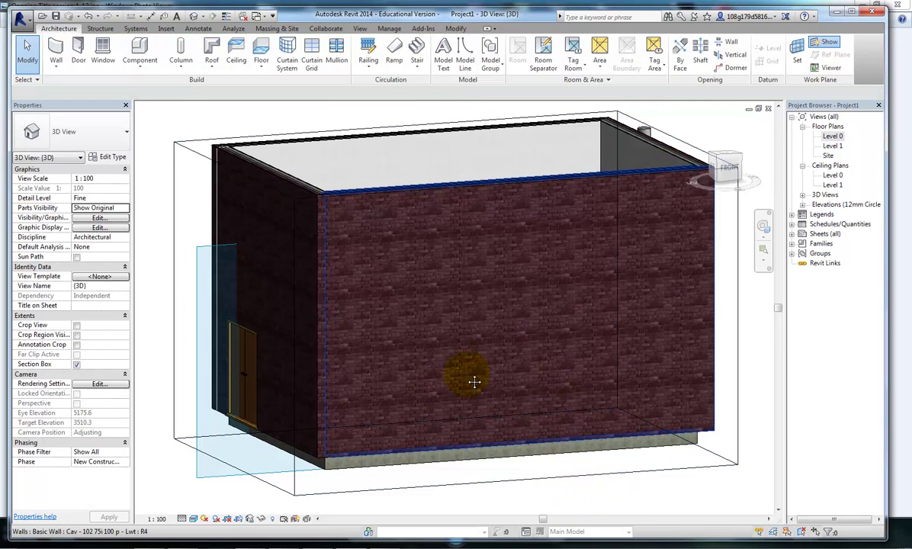
middle_drag(475, 380, 533, 357)
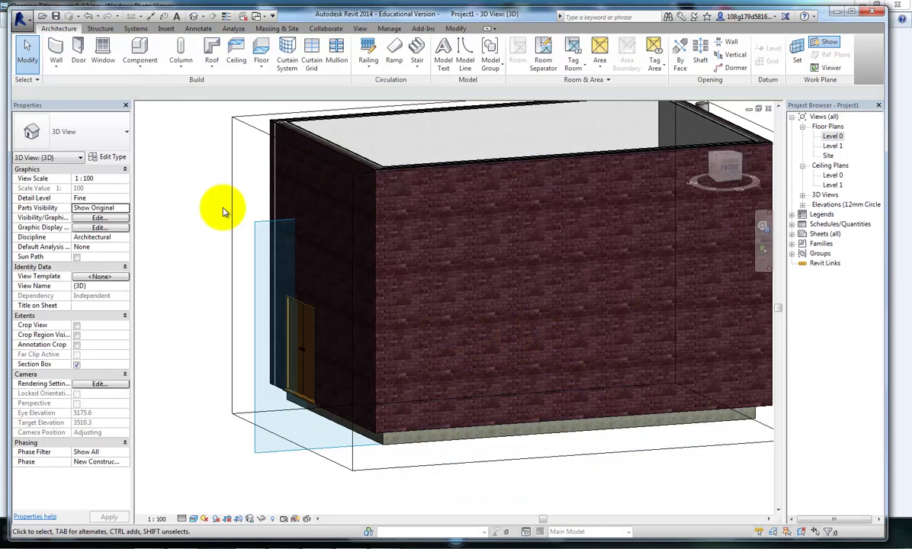
Step: Load Doors_Concept_ExtDbl.rfa from Doors > External Doors and place it in the front brick wall
click(76, 52)
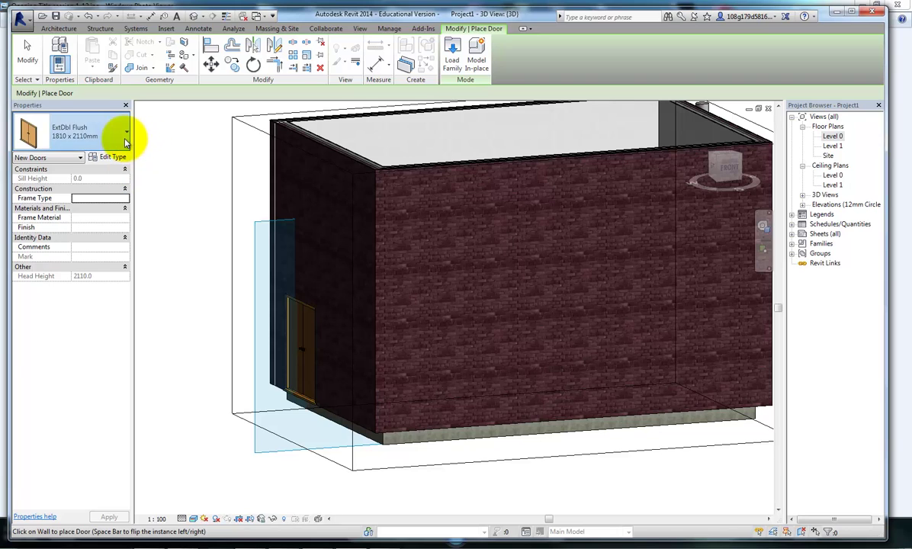
click(126, 141)
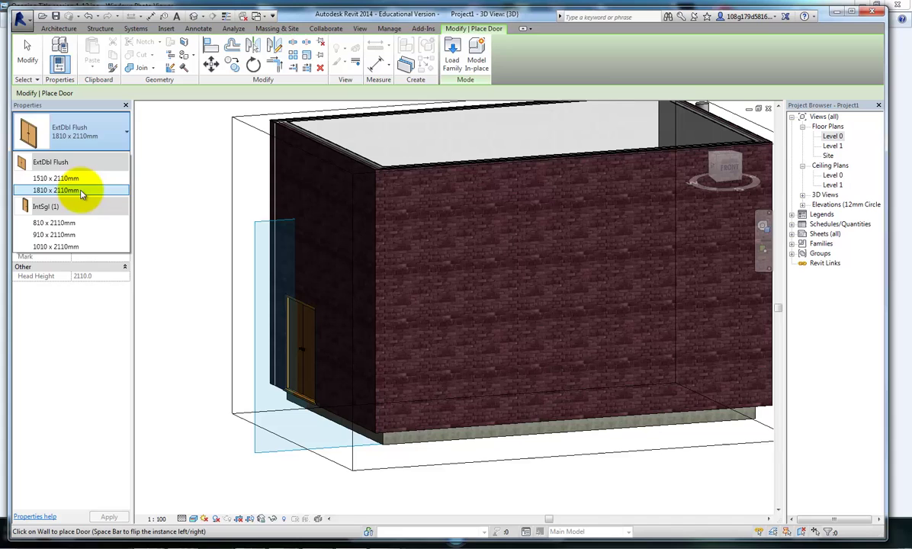
click(457, 59)
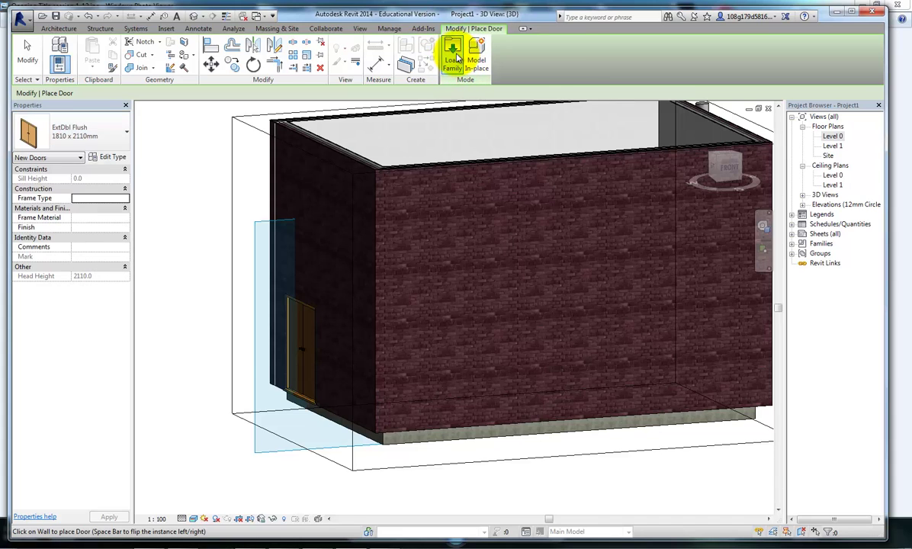
click(455, 57)
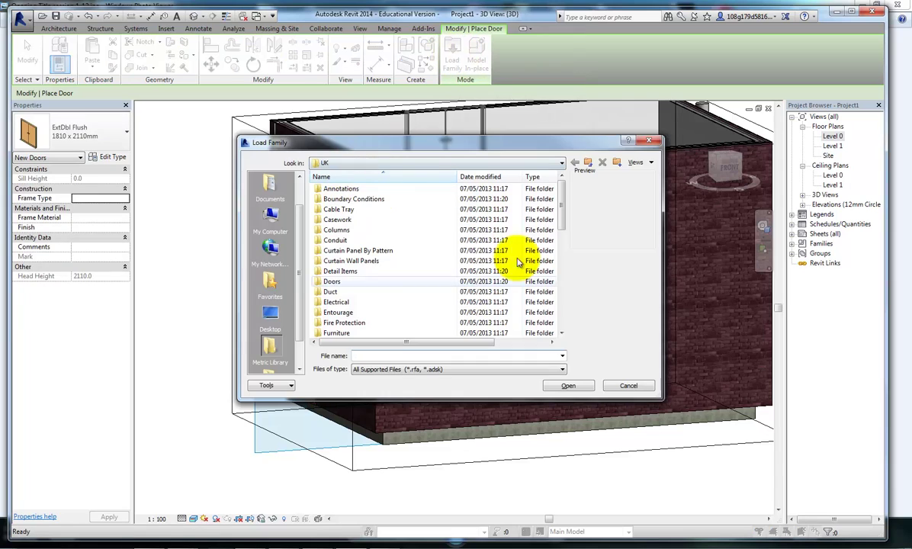
double_click(340, 283)
click(342, 202)
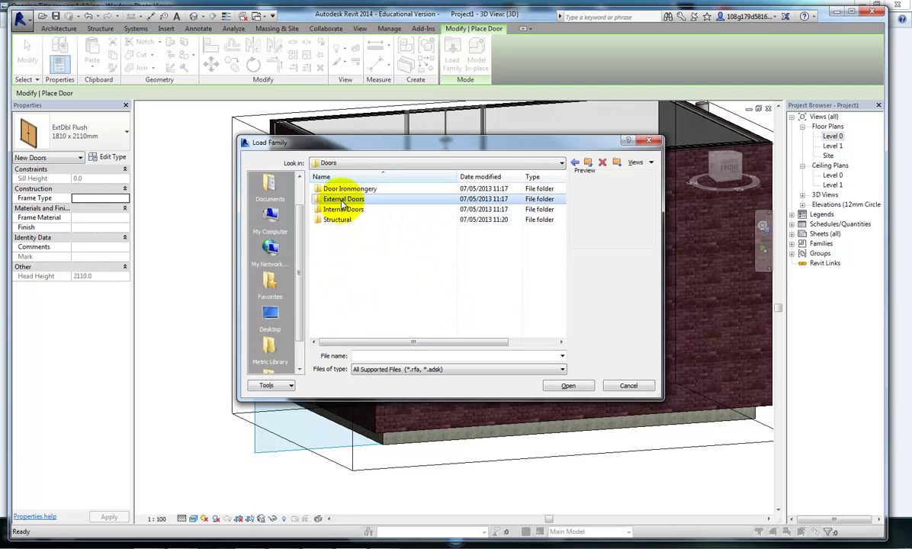
double_click(343, 203)
click(358, 199)
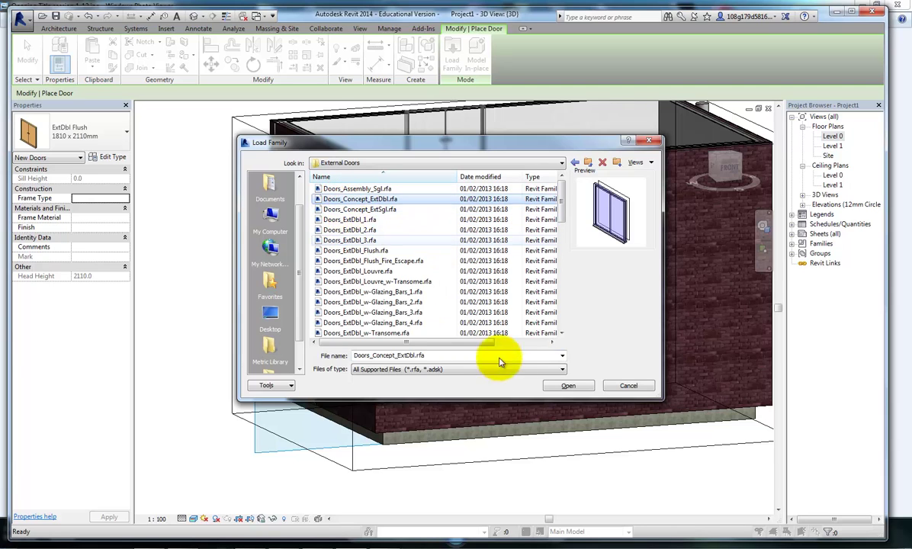
click(566, 387)
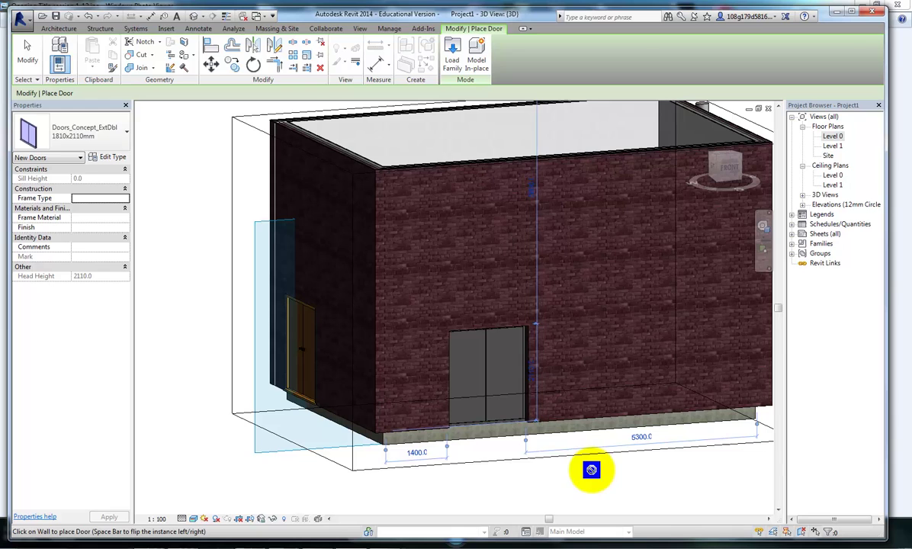
key(Escape)
key(Escape)
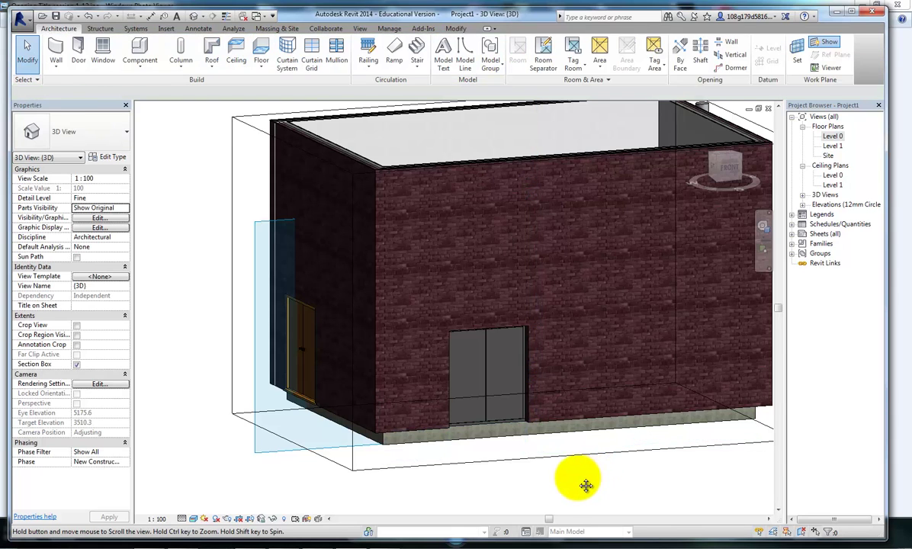
middle_drag(585, 485, 521, 510)
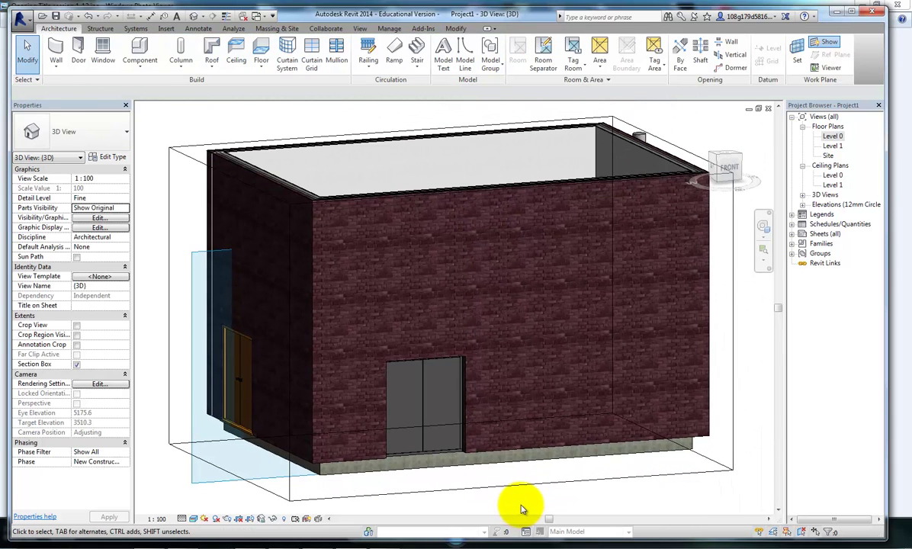